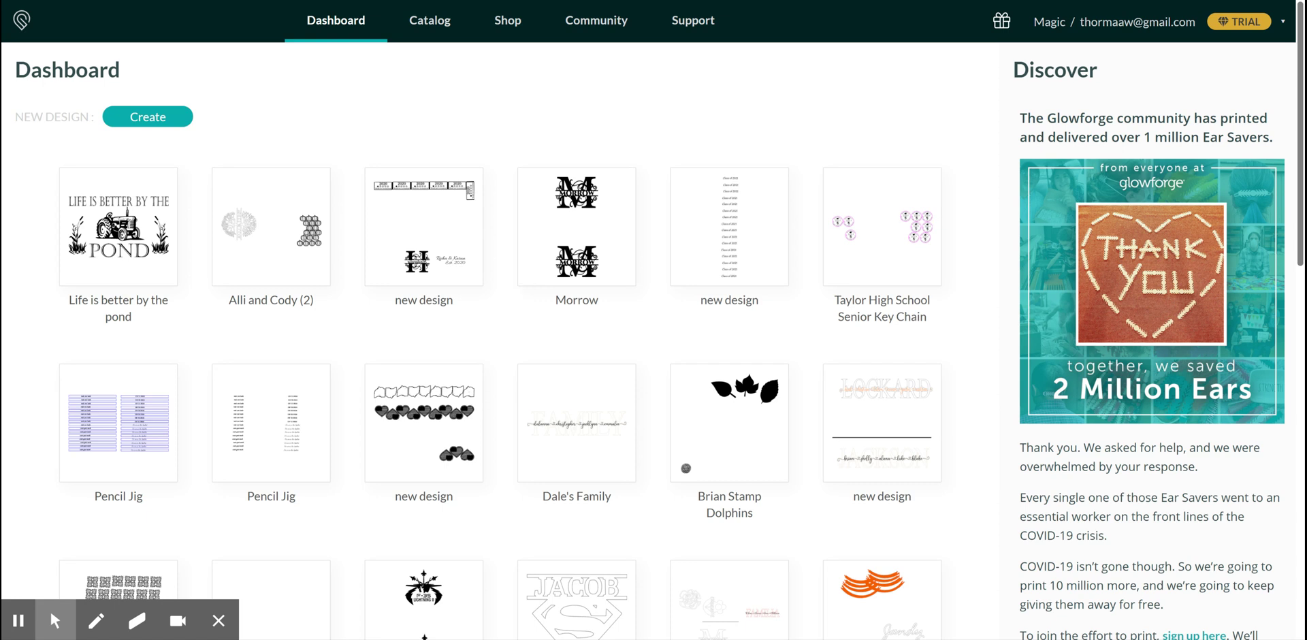
# Browse the saved designs on the dashboard, scrolling down and back to the top.
pyautogui.moveTo(692, 282)
pyautogui.scroll(-2, 652, 350)
pyautogui.scroll(-1, 652, 350)
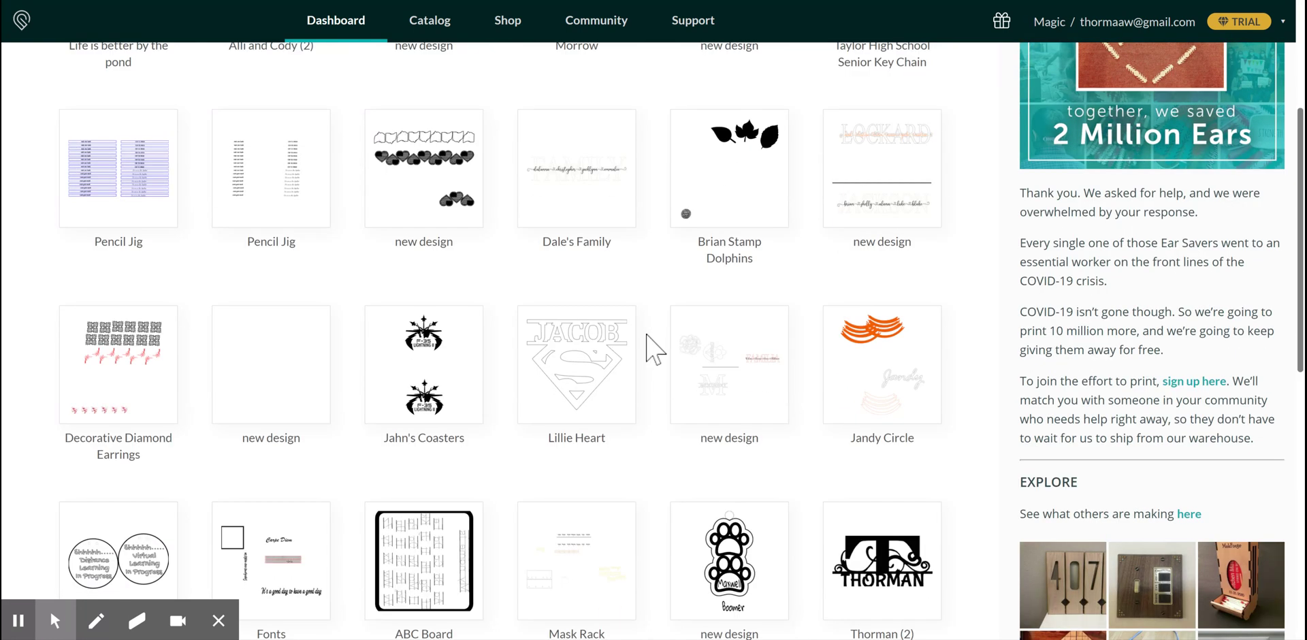
pyautogui.scroll(-2, 620, 415)
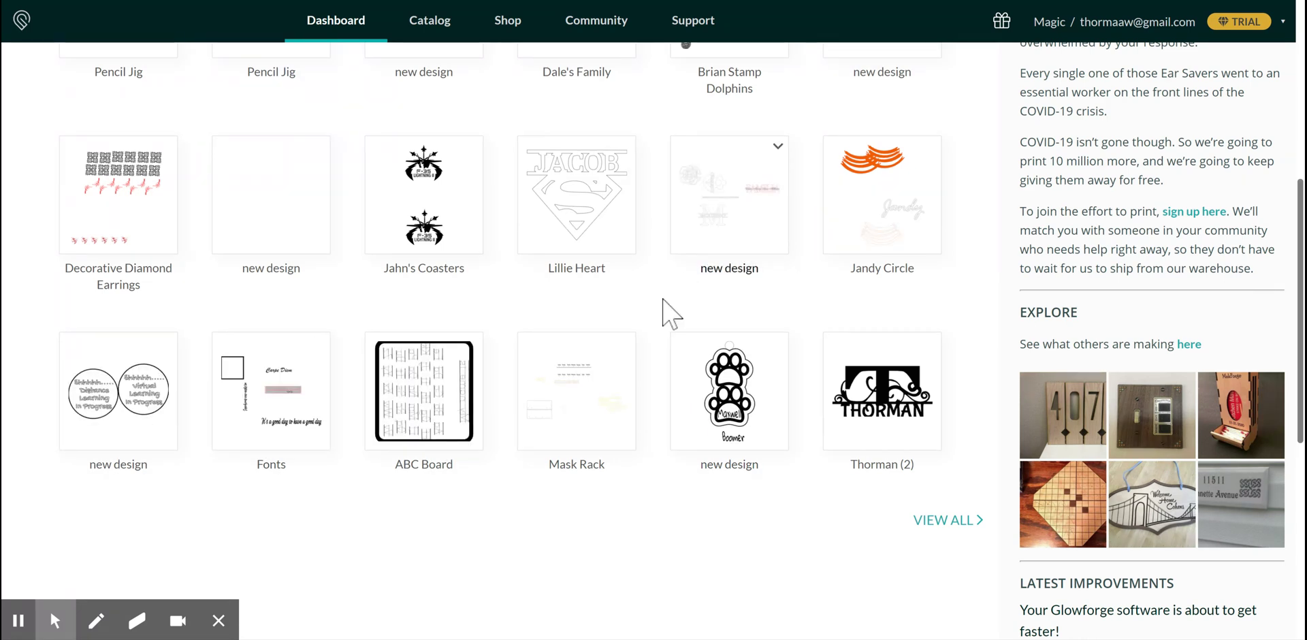
pyautogui.scroll(4, 670, 313)
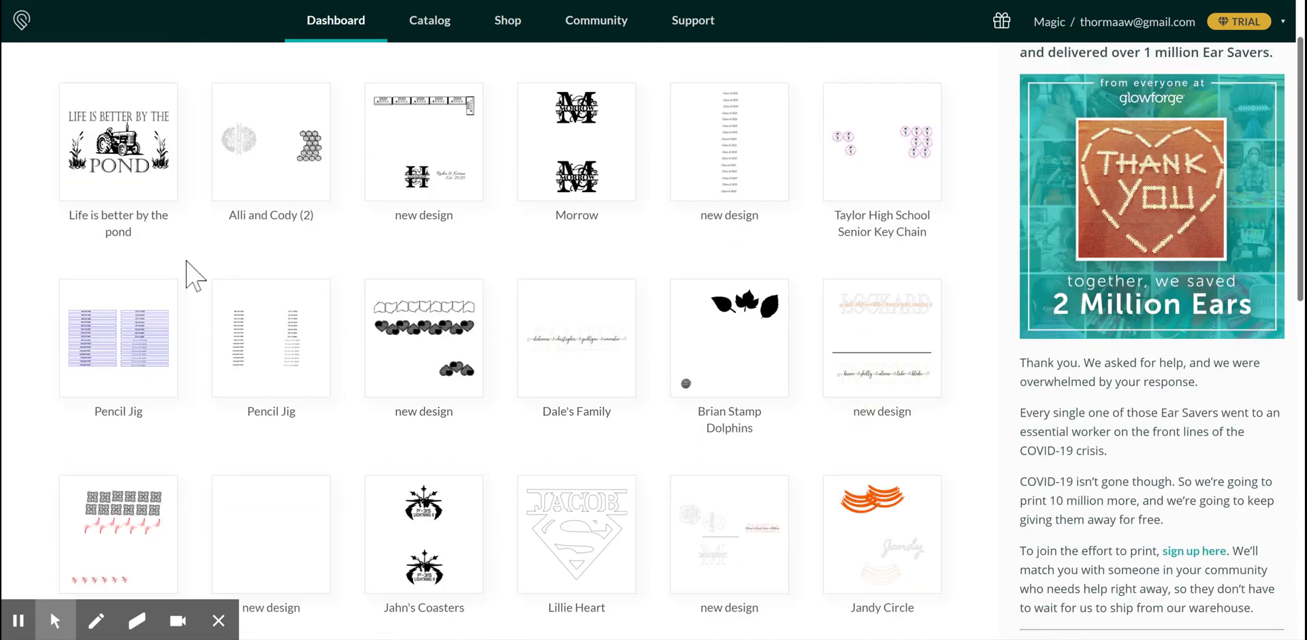
pyautogui.scroll(1, 190, 272)
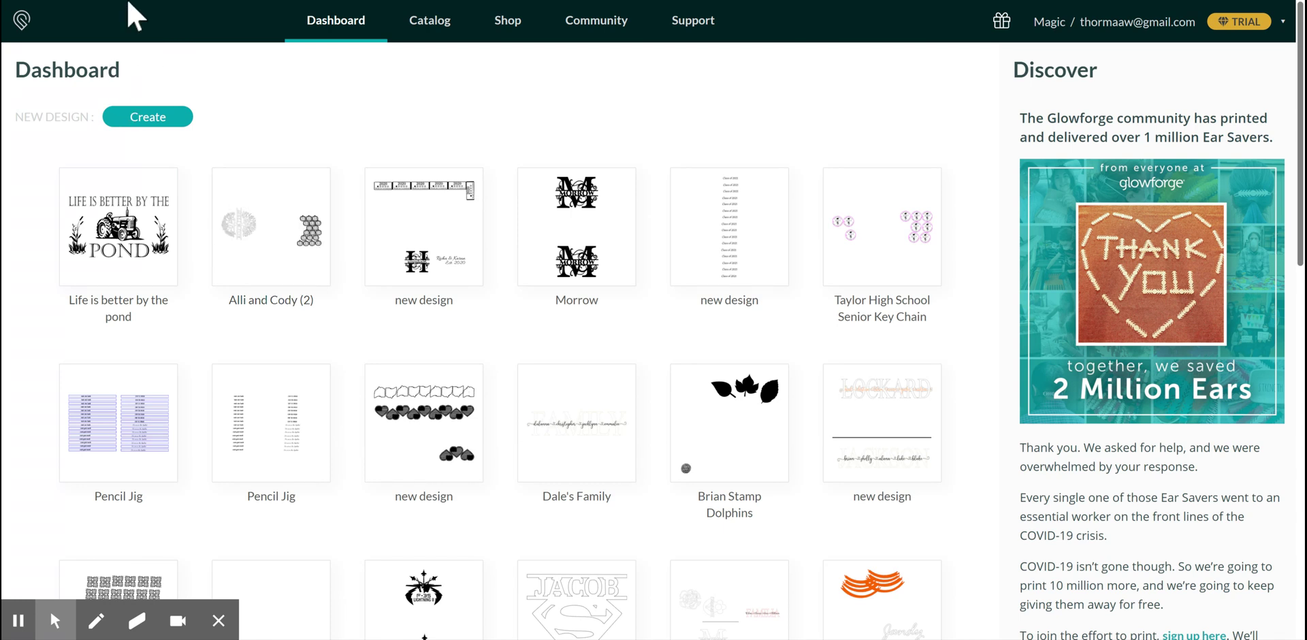
# Upload the Happy Home Nightlight SVG from a file through the Create menu.
pyautogui.click(152, 119)
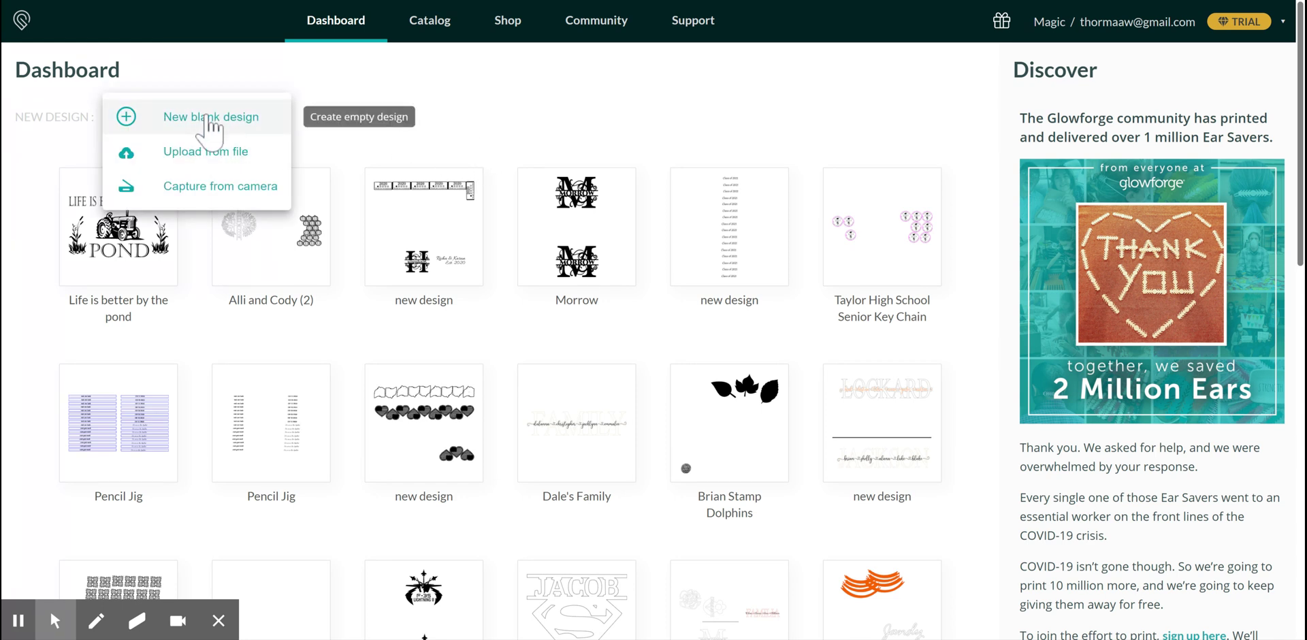
pyautogui.click(204, 158)
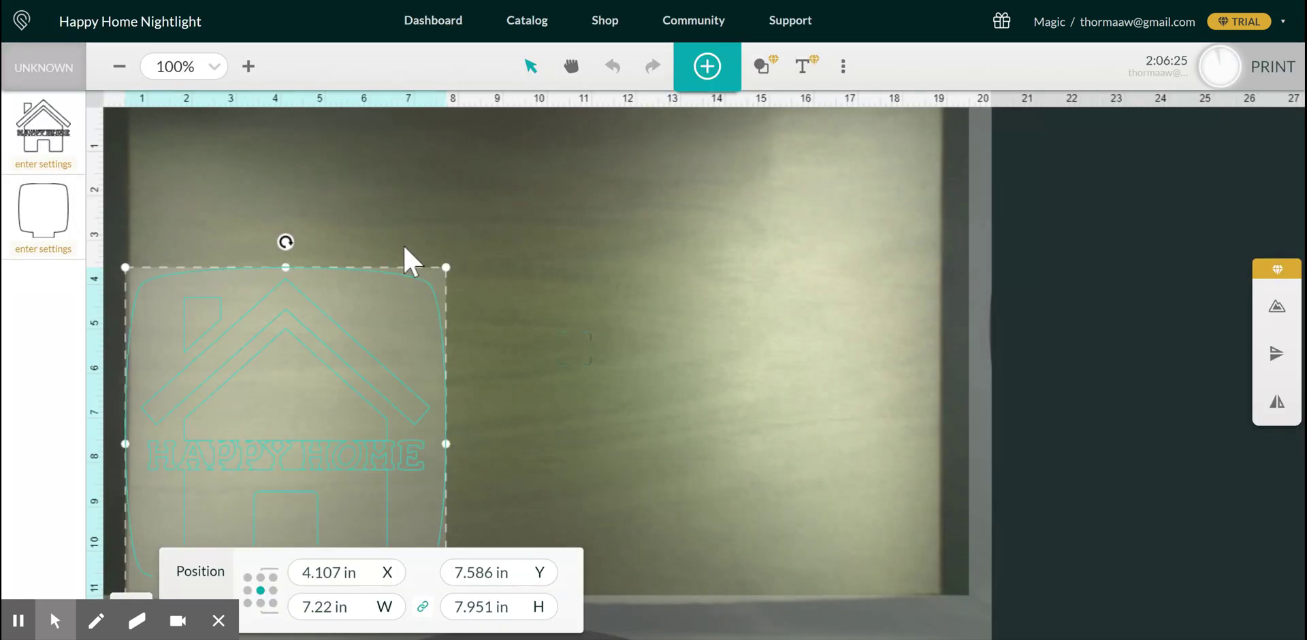
# Move the nightlight design up and right toward the middle of the bed and deselect it.
pyautogui.moveTo(359, 377); pyautogui.dragTo(576, 243)
pyautogui.click(798, 349)
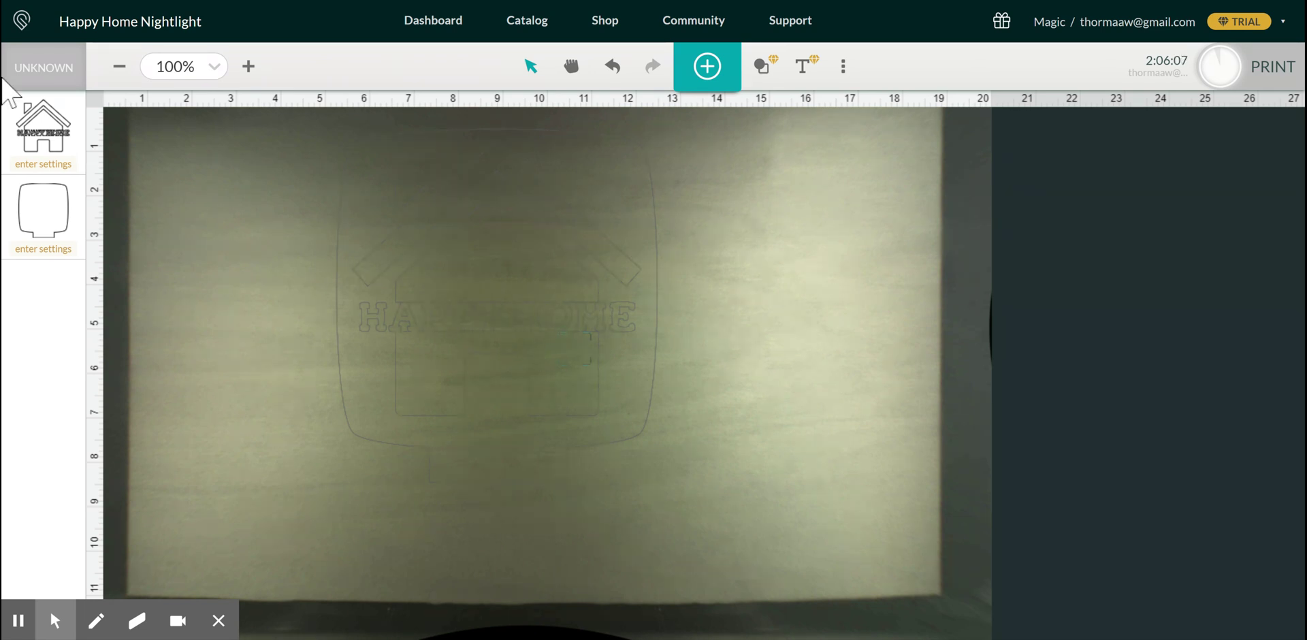
# Choose Medium Clear Acrylic as the material.
pyautogui.click(63, 77)
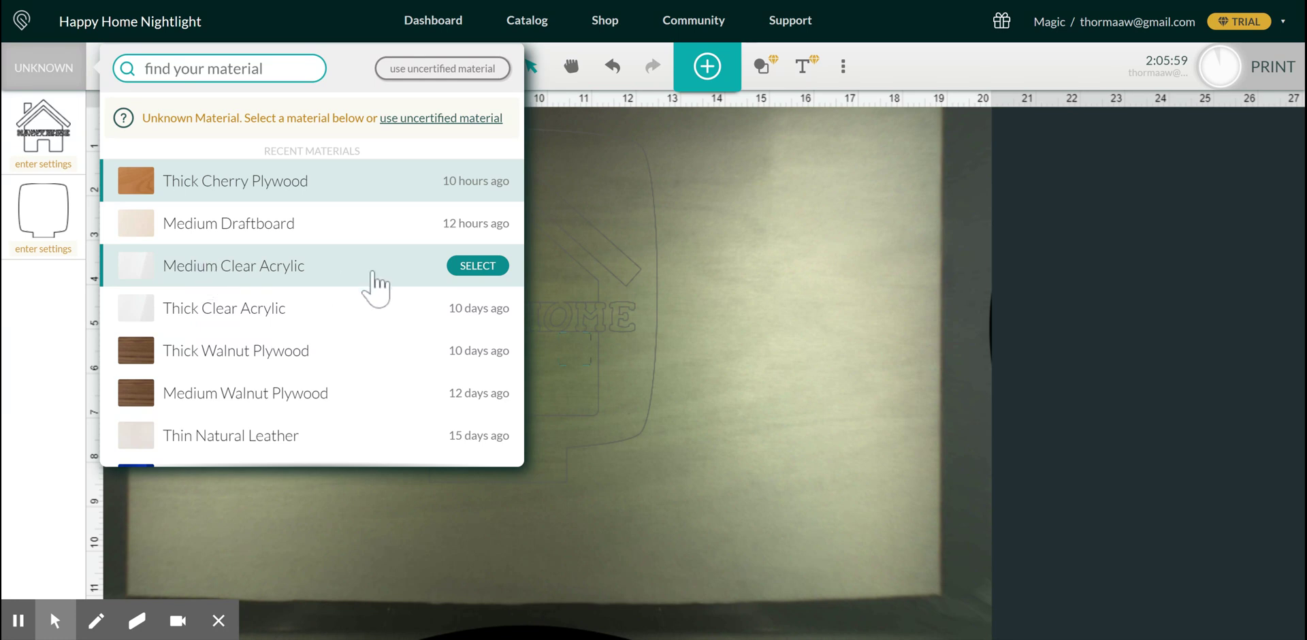
pyautogui.click(483, 267)
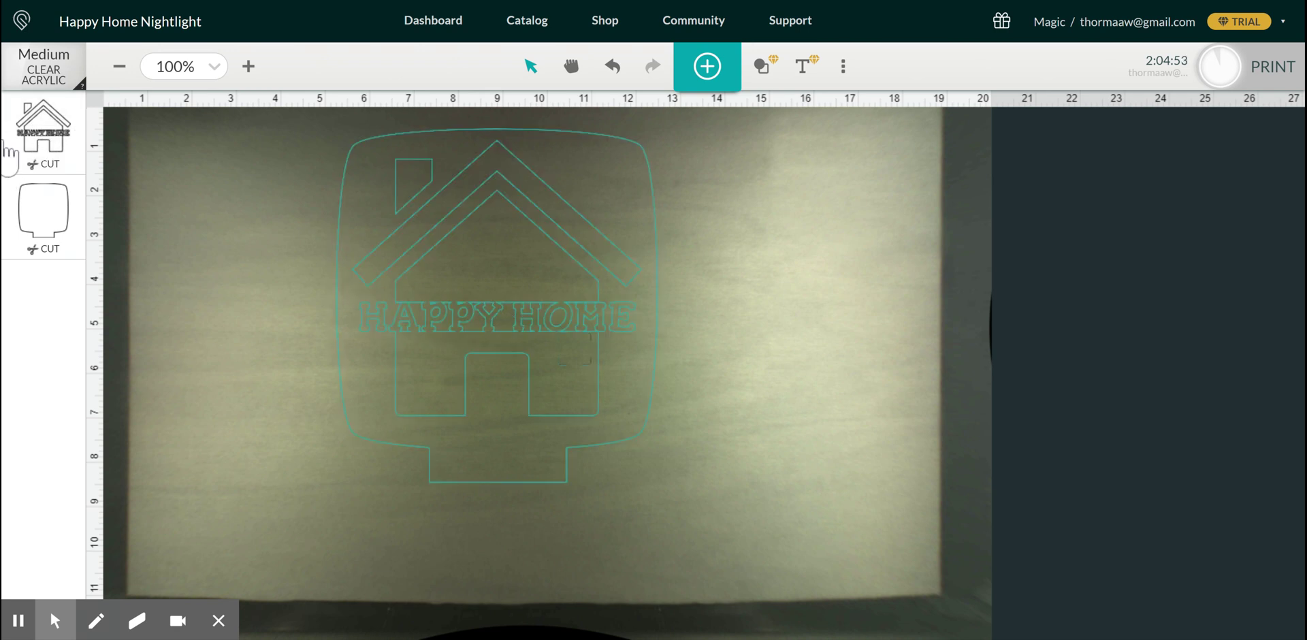
# Switch the house artwork step from cut to engrave with SD Graphic.
pyautogui.click(47, 153)
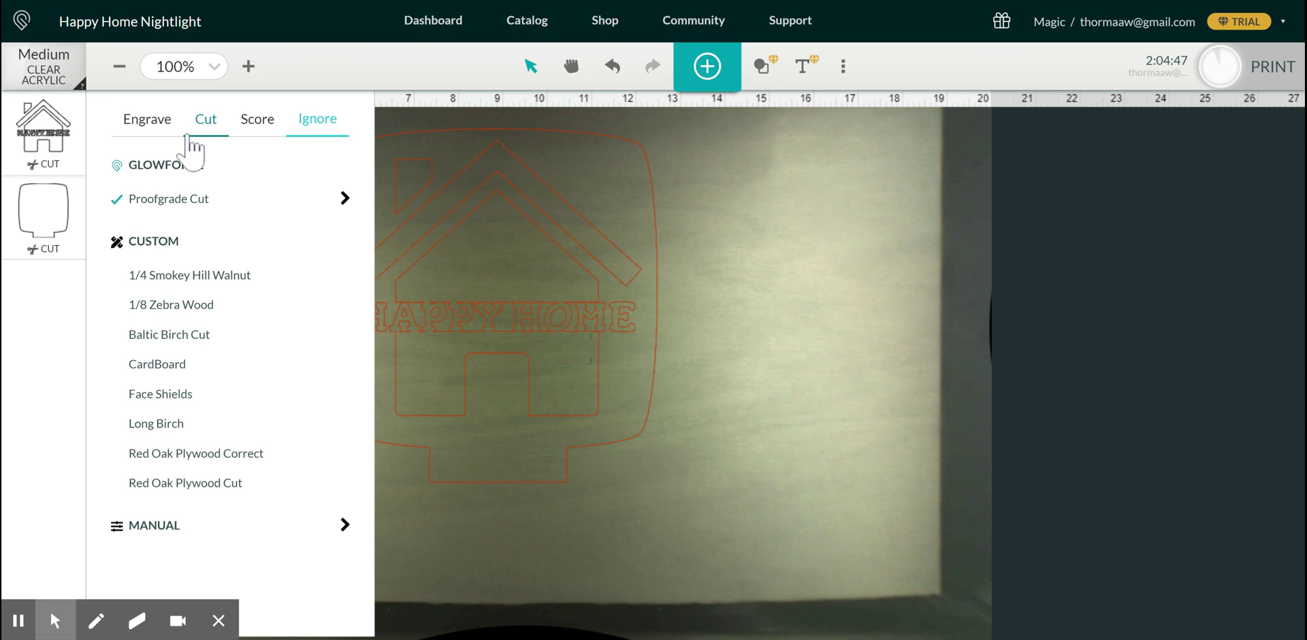
pyautogui.click(148, 123)
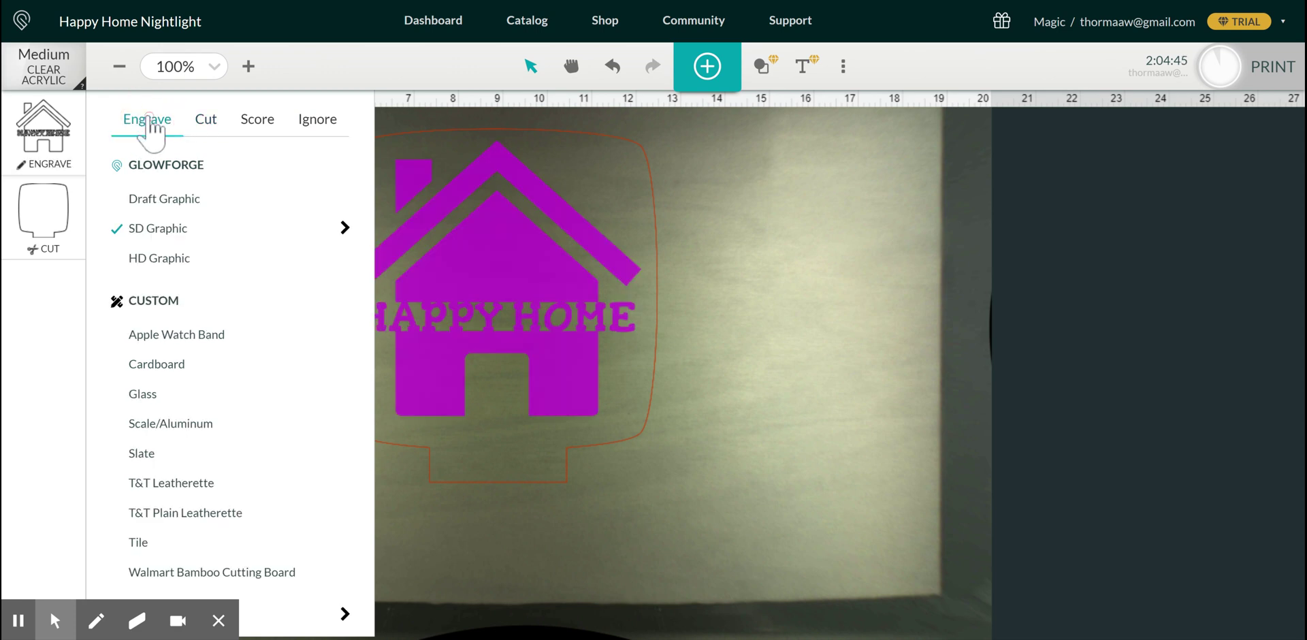
pyautogui.click(770, 199)
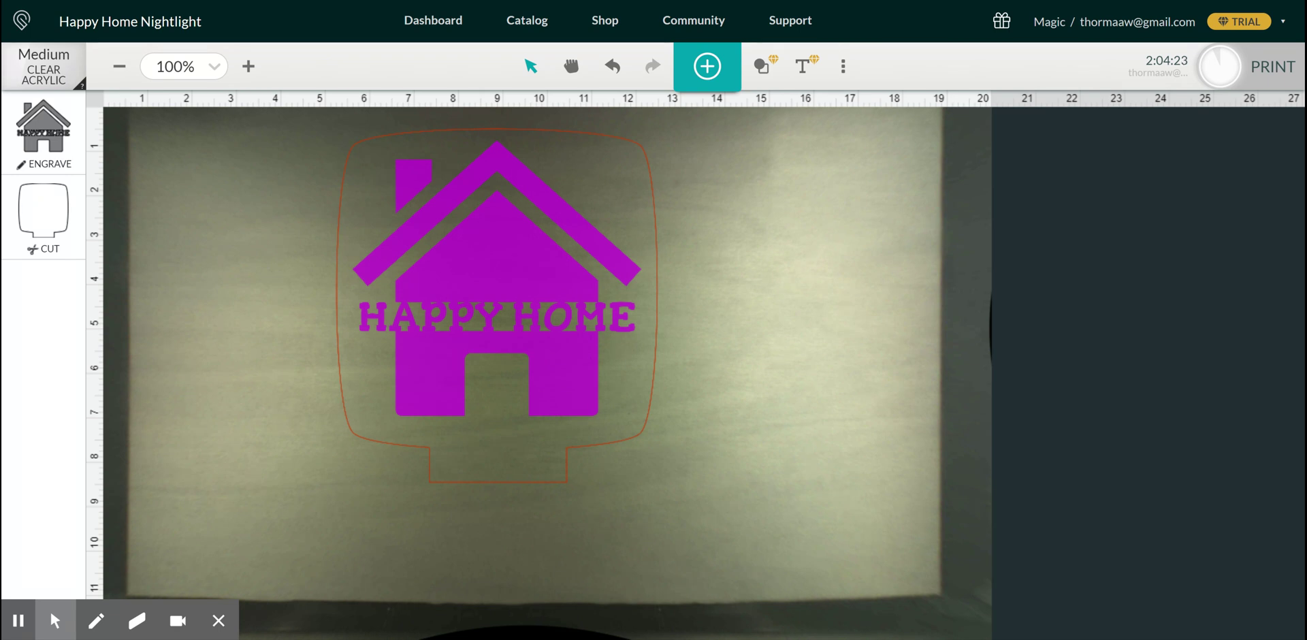
# Change the house artwork step from engrave to score.
pyautogui.click(43, 126)
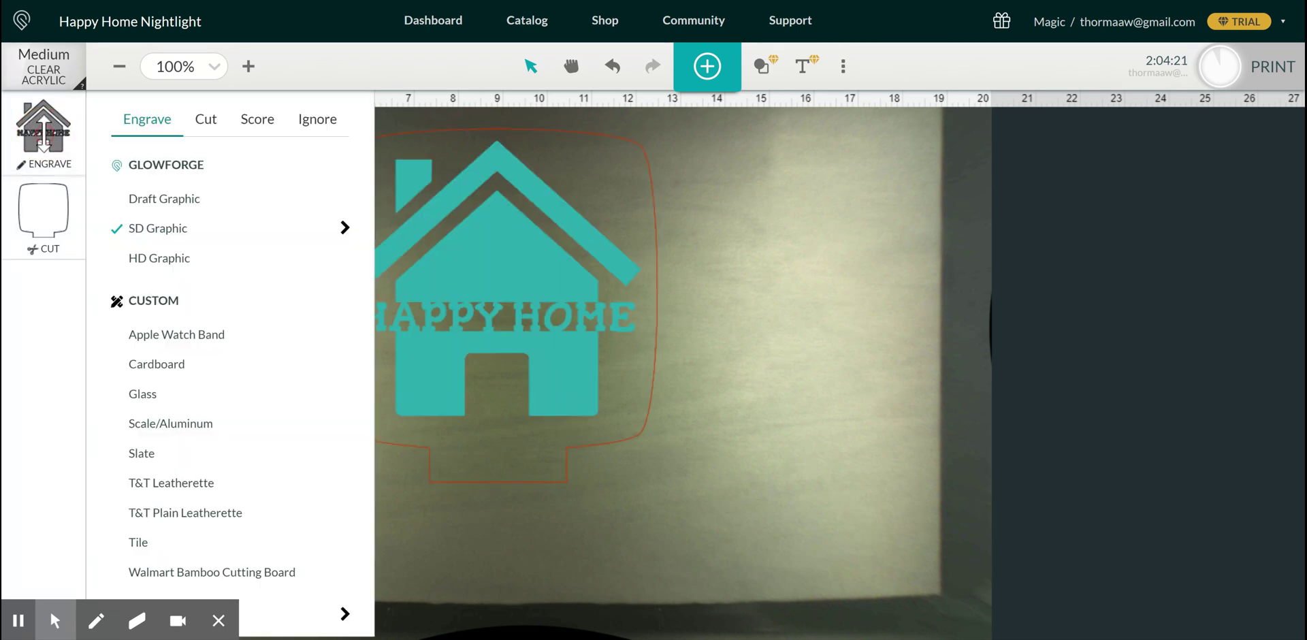
pyautogui.click(260, 121)
pyautogui.click(565, 427)
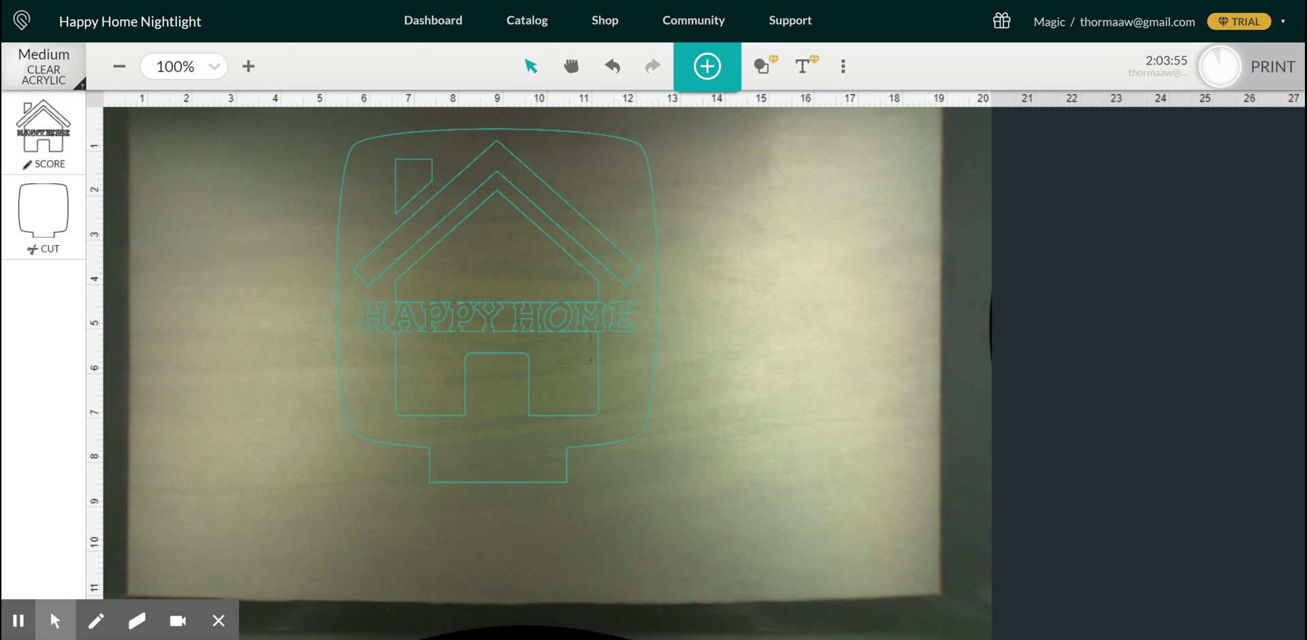
# Set the house artwork step to Ignore so only the rounded outline is cut.
pyautogui.click(48, 143)
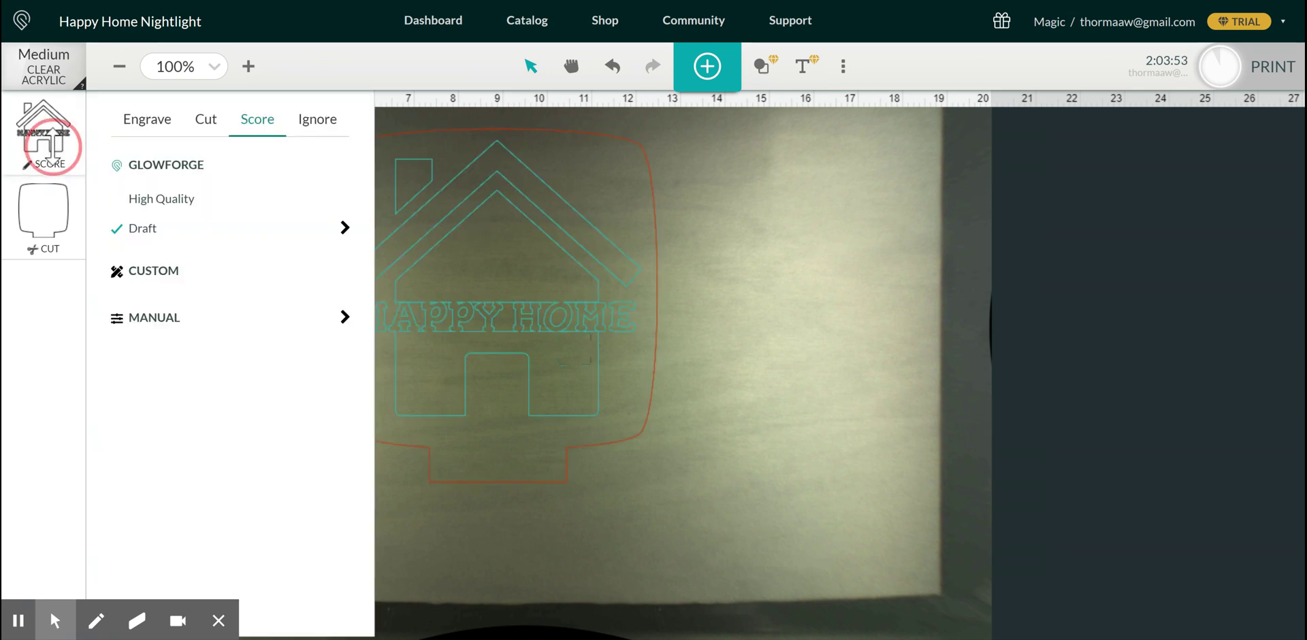
pyautogui.click(317, 122)
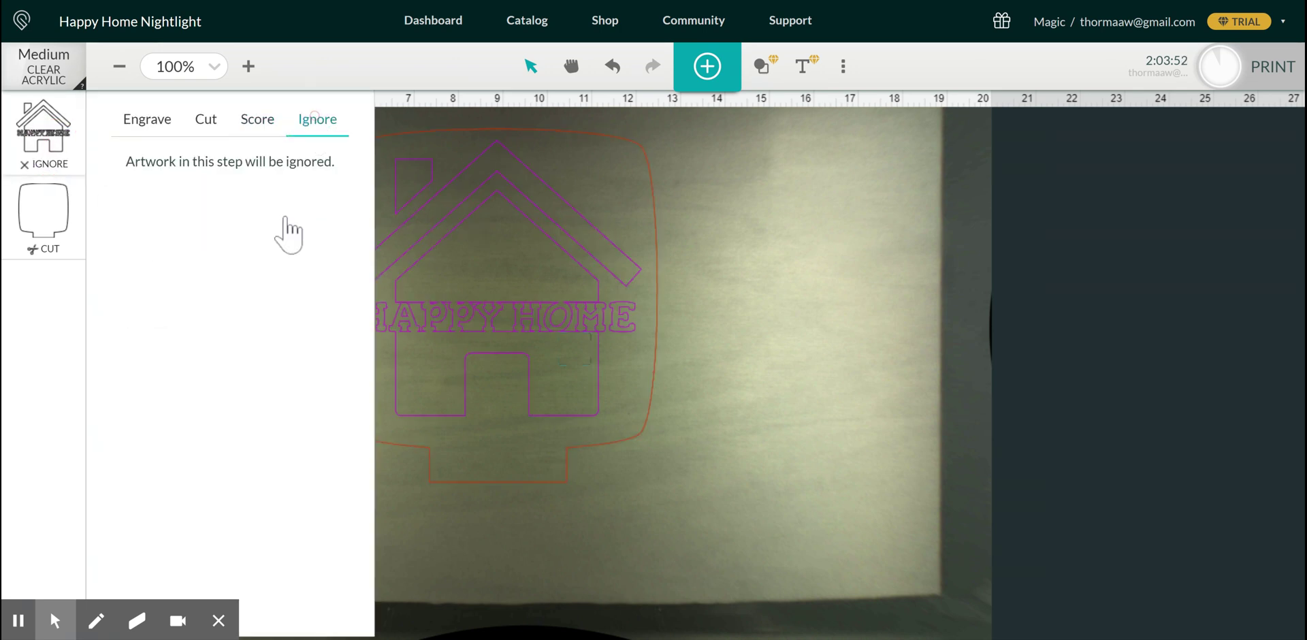
pyautogui.click(845, 312)
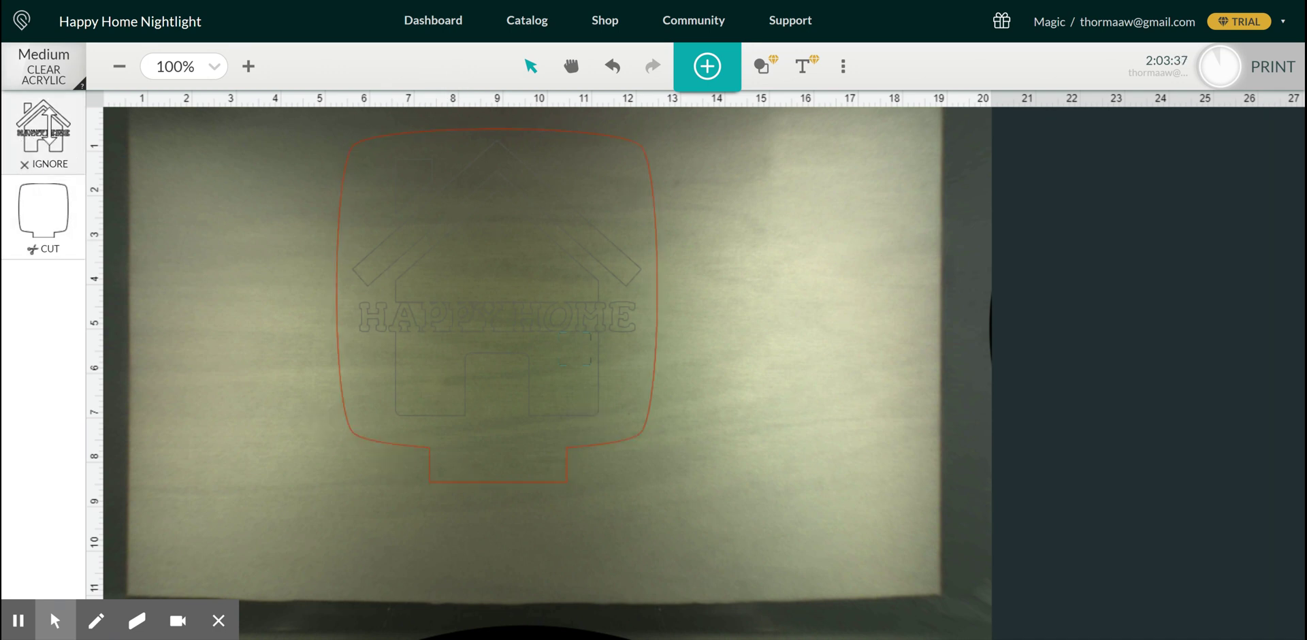
# Browse the materials list without changing it, then return to the house artwork step settings.
pyautogui.click(61, 83)
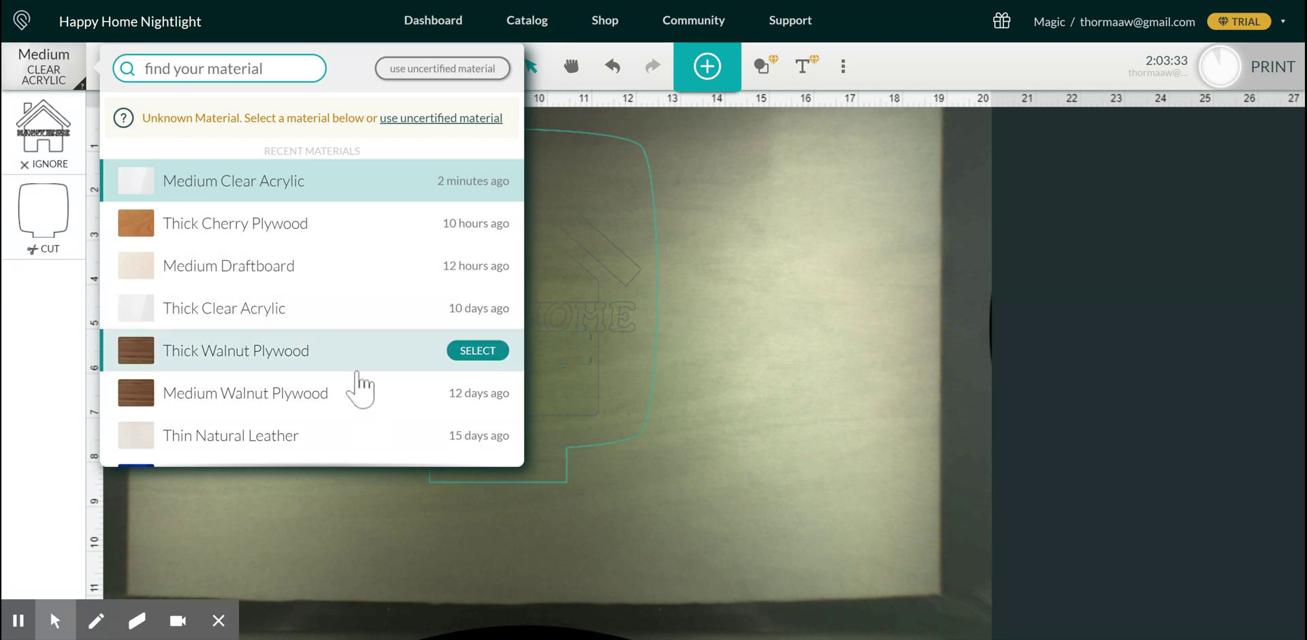
pyautogui.scroll(-2, 385, 326)
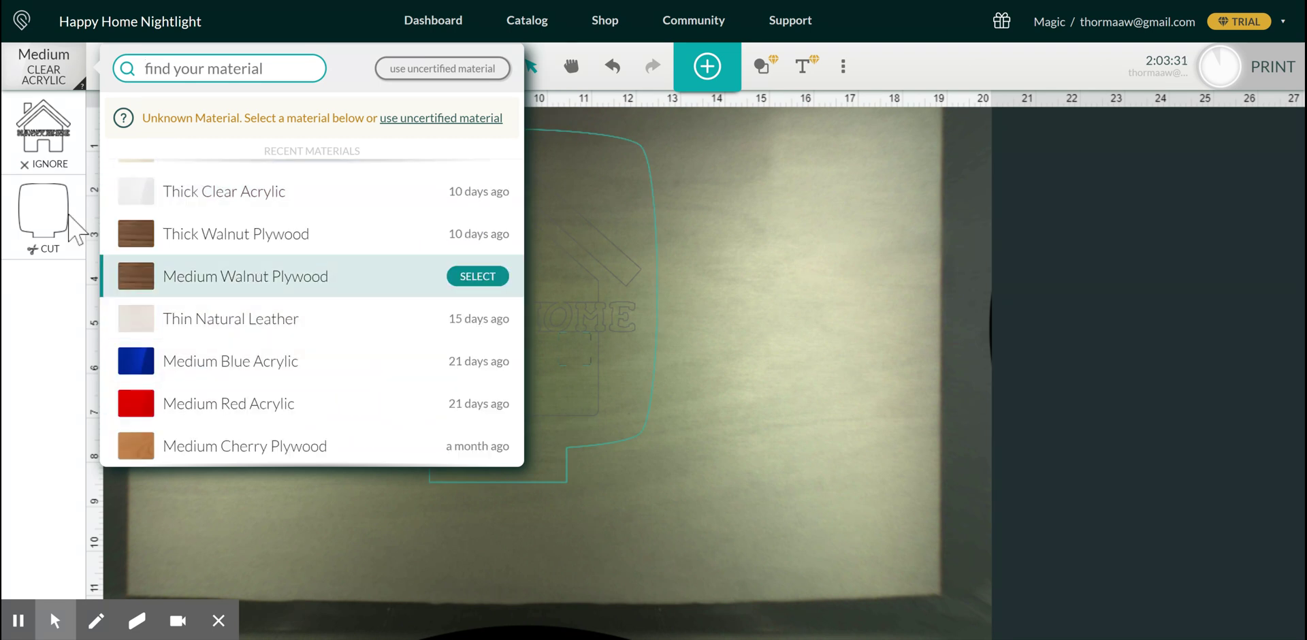
pyautogui.click(43, 128)
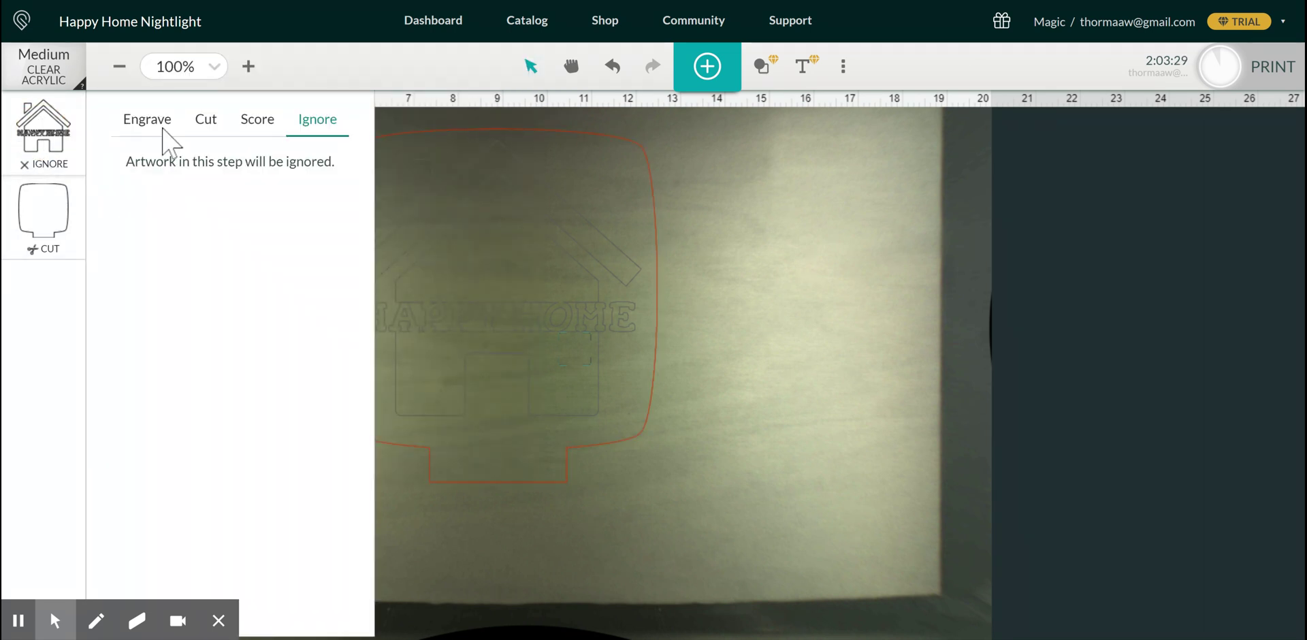
# Make the house step cut with manual settings: Speed 500, Precision Power 1, one pass.
pyautogui.click(205, 125)
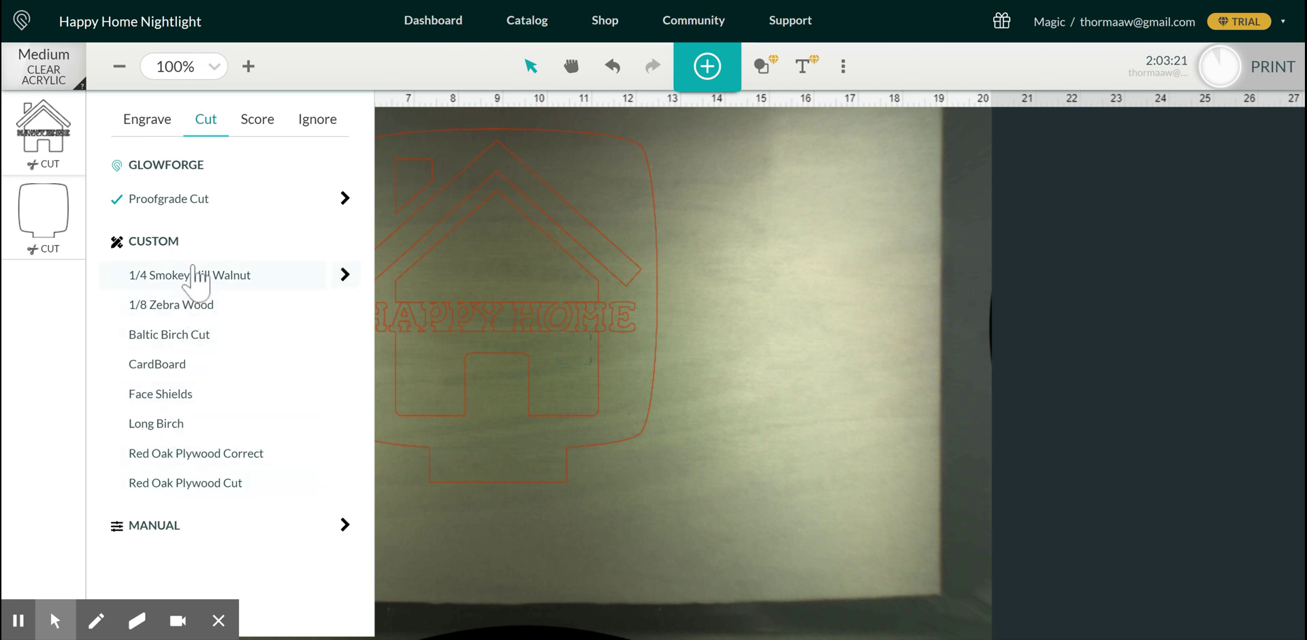
pyautogui.click(349, 528)
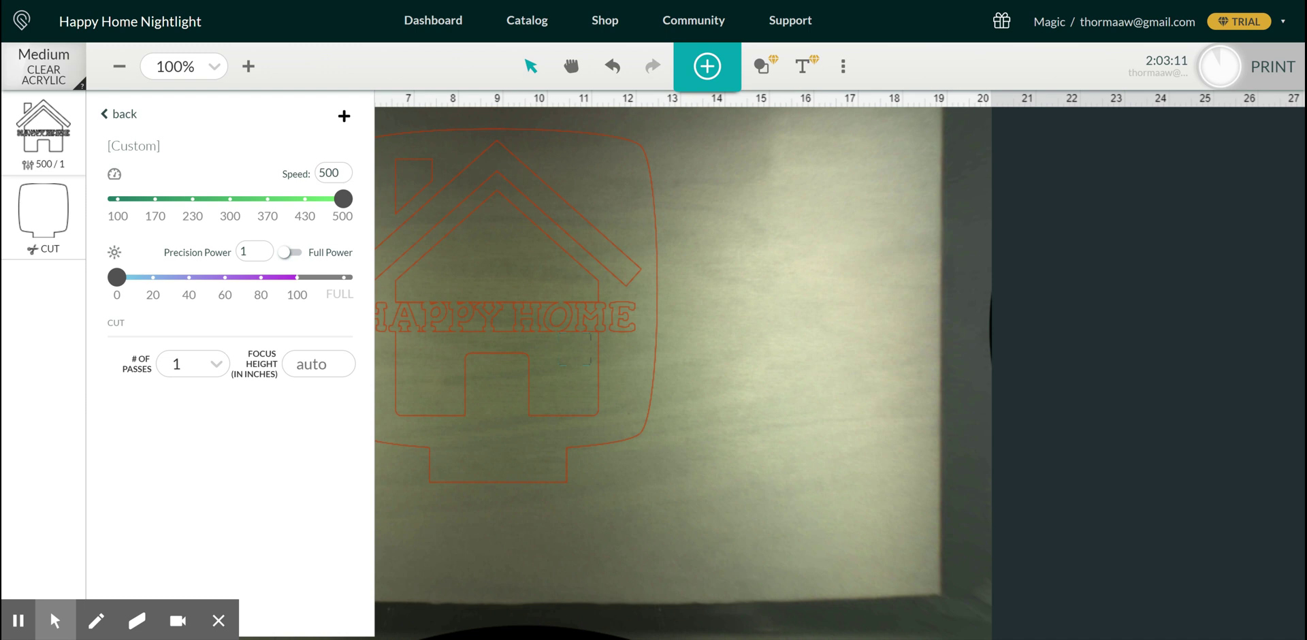
pyautogui.click(333, 172)
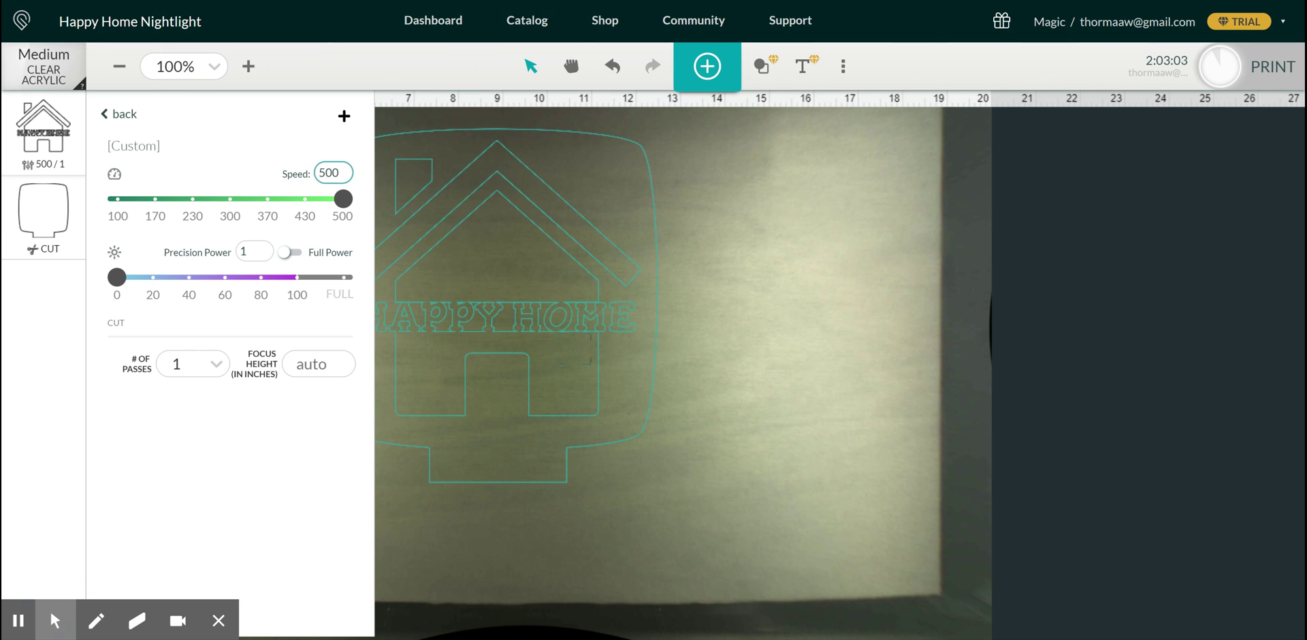
# Switch the house step back to engrave and view SD Graphic settings: Speed 1000, Full power, 270 LPI.
pyautogui.press('Return')
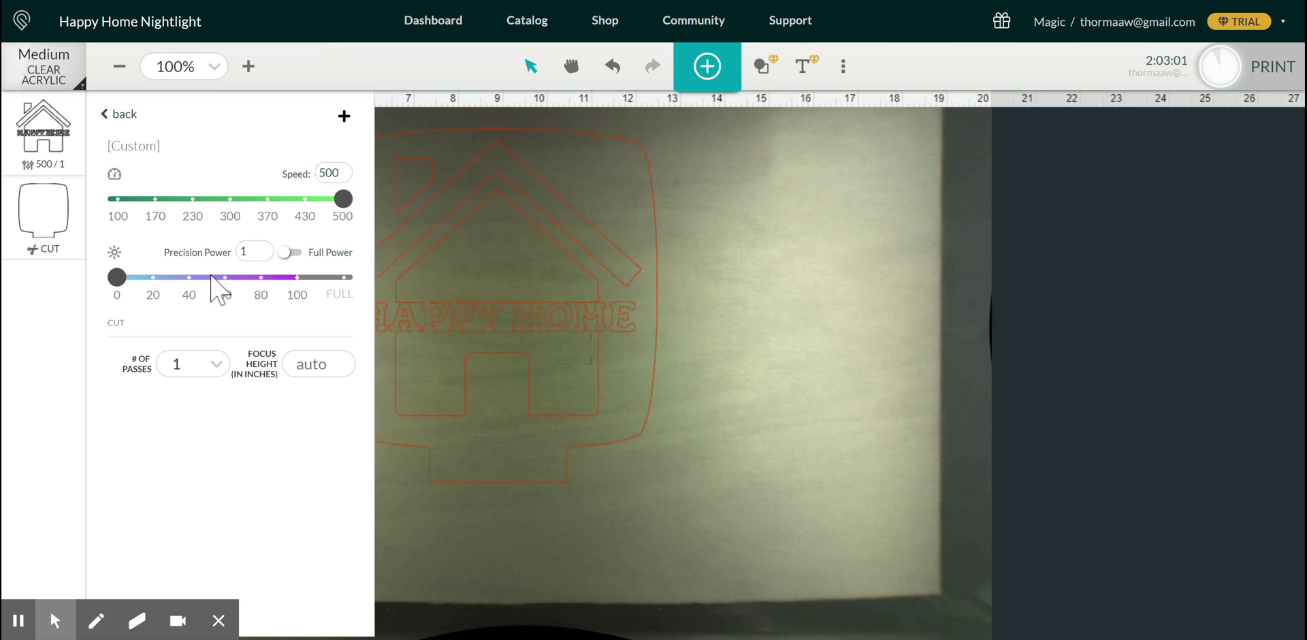
pyautogui.click(121, 114)
pyautogui.click(146, 119)
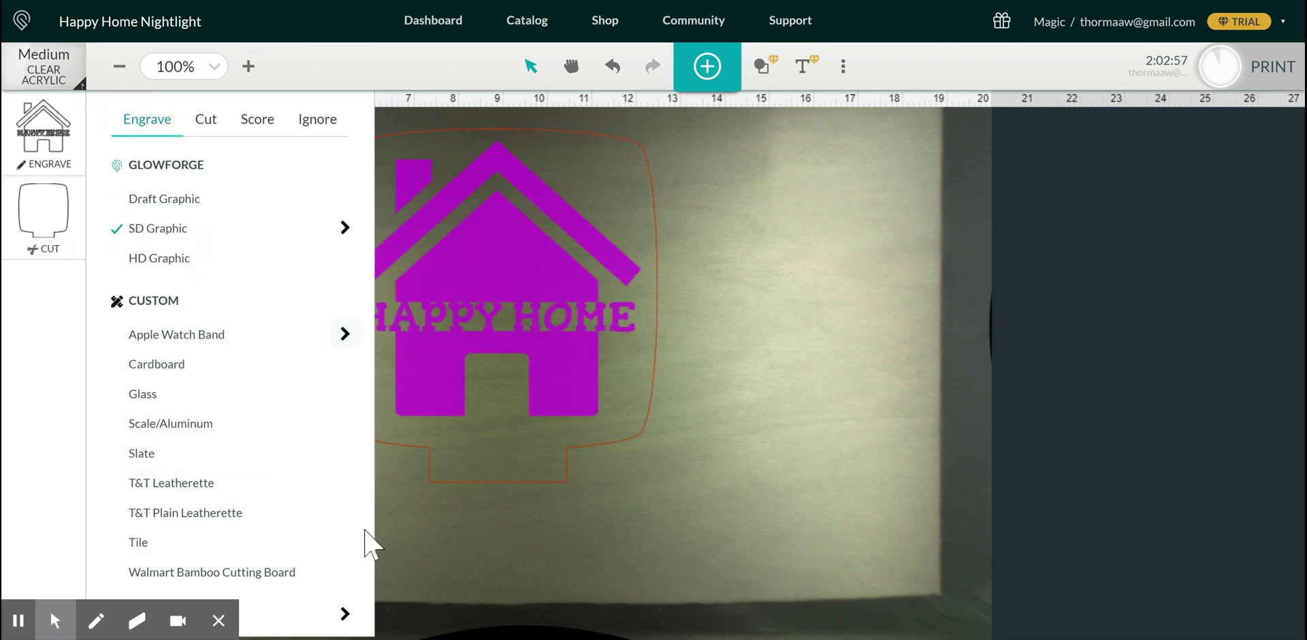
pyautogui.click(344, 226)
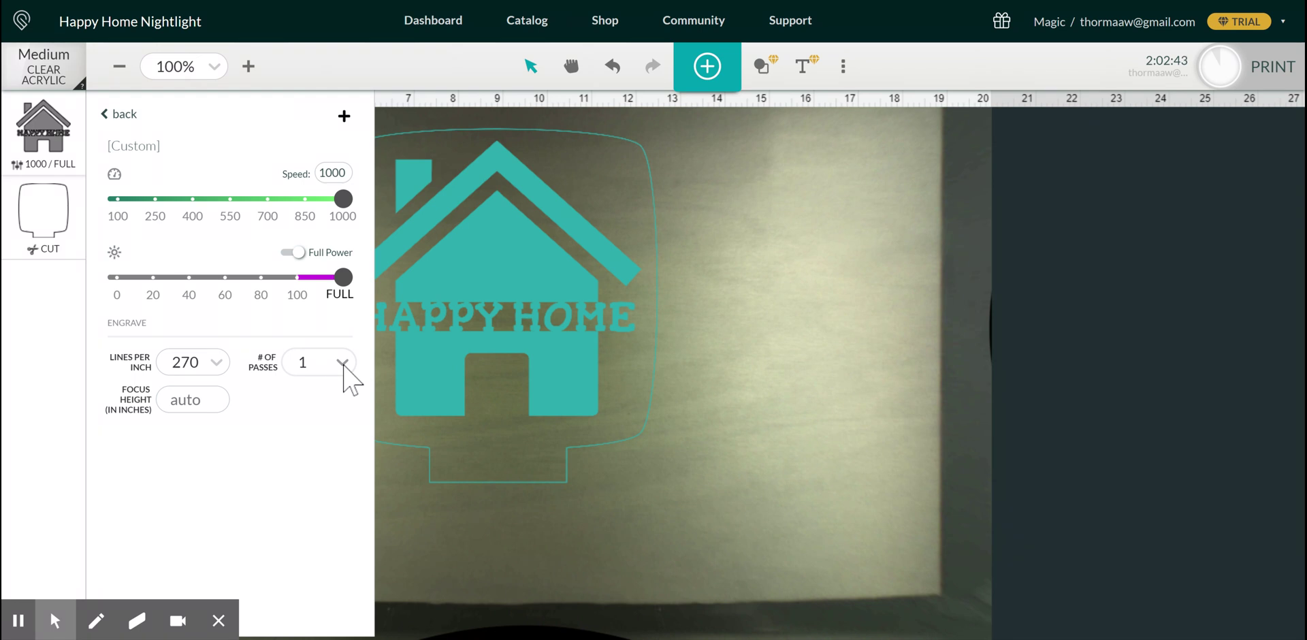
pyautogui.click(343, 362)
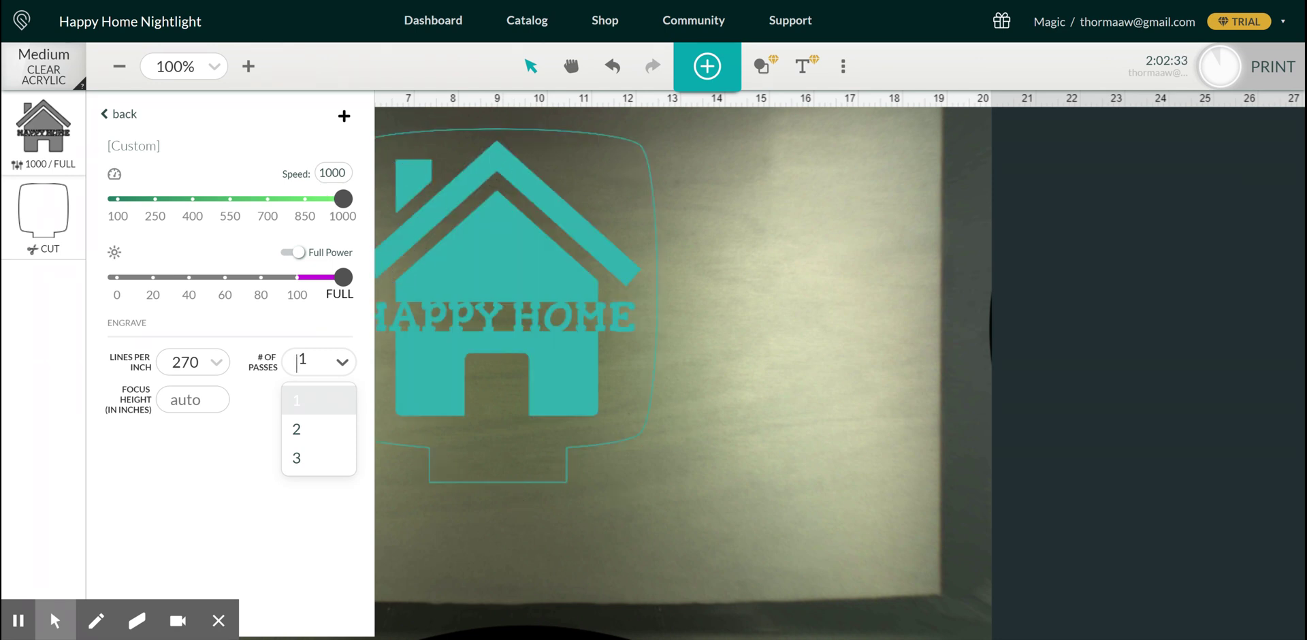
pyautogui.click(204, 362)
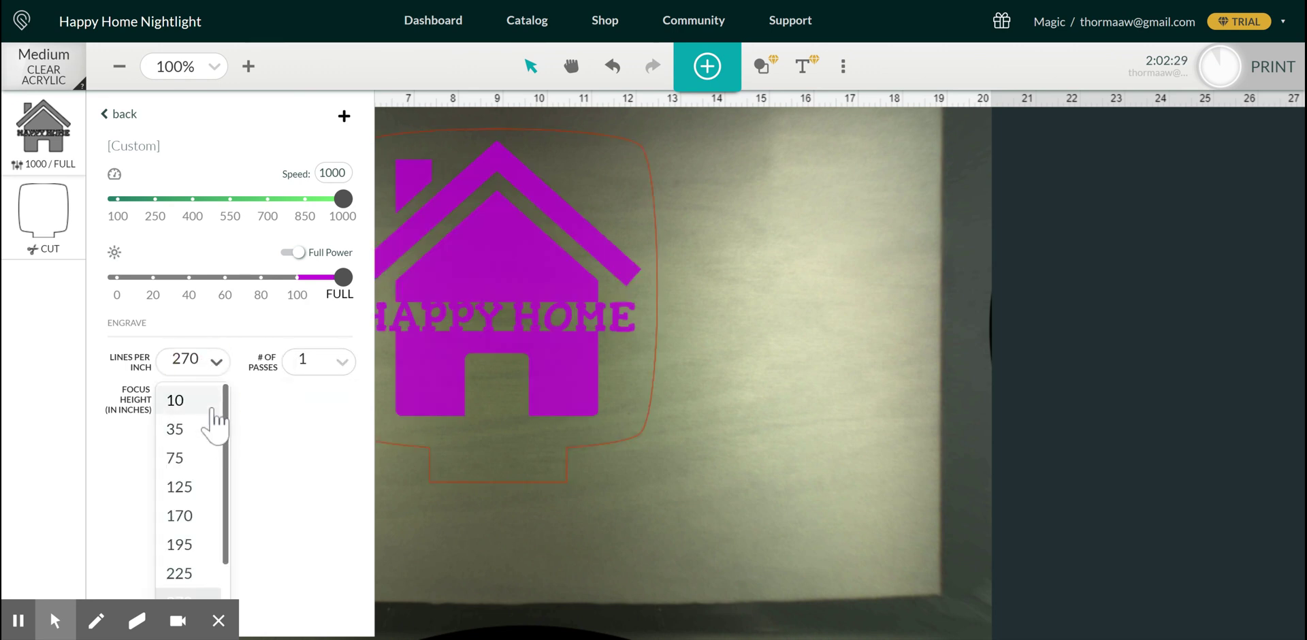
pyautogui.scroll(-3, 213, 414)
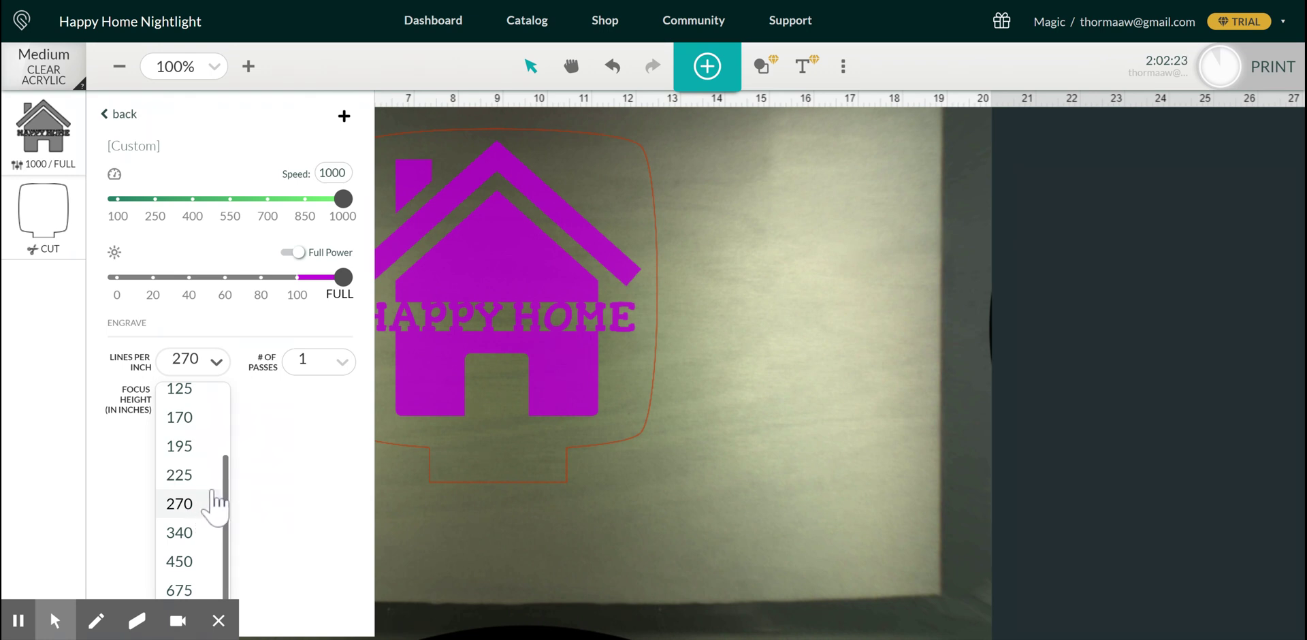
pyautogui.press('Up')
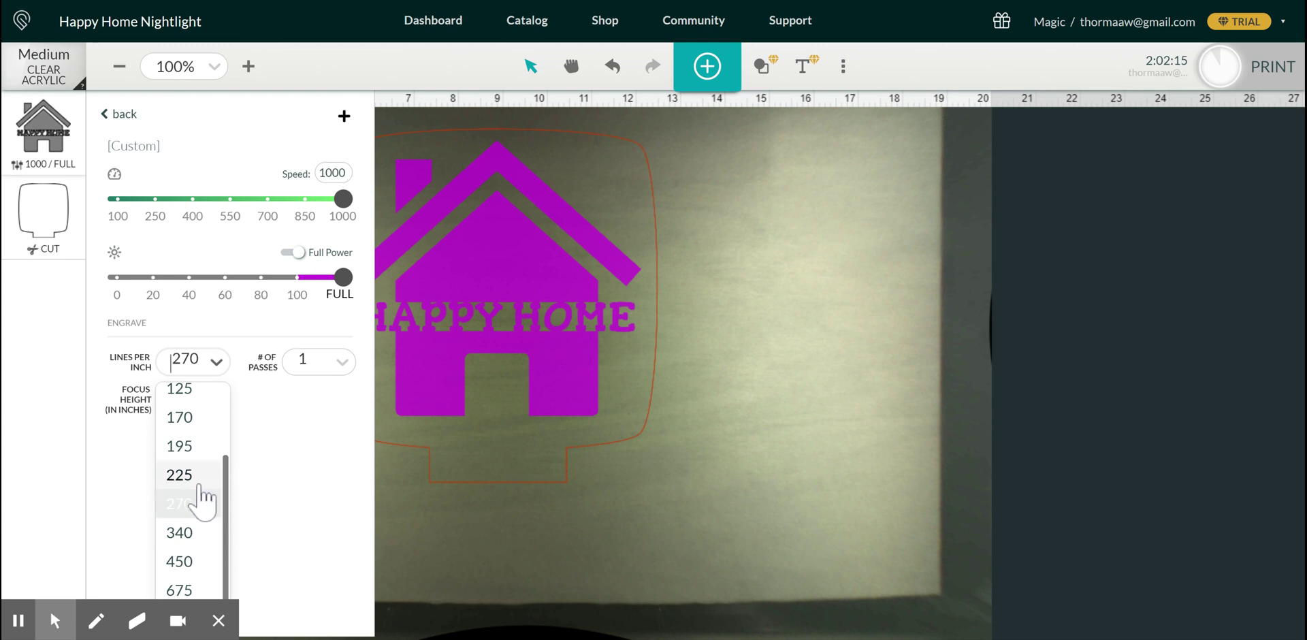
pyautogui.scroll(2, 198, 477)
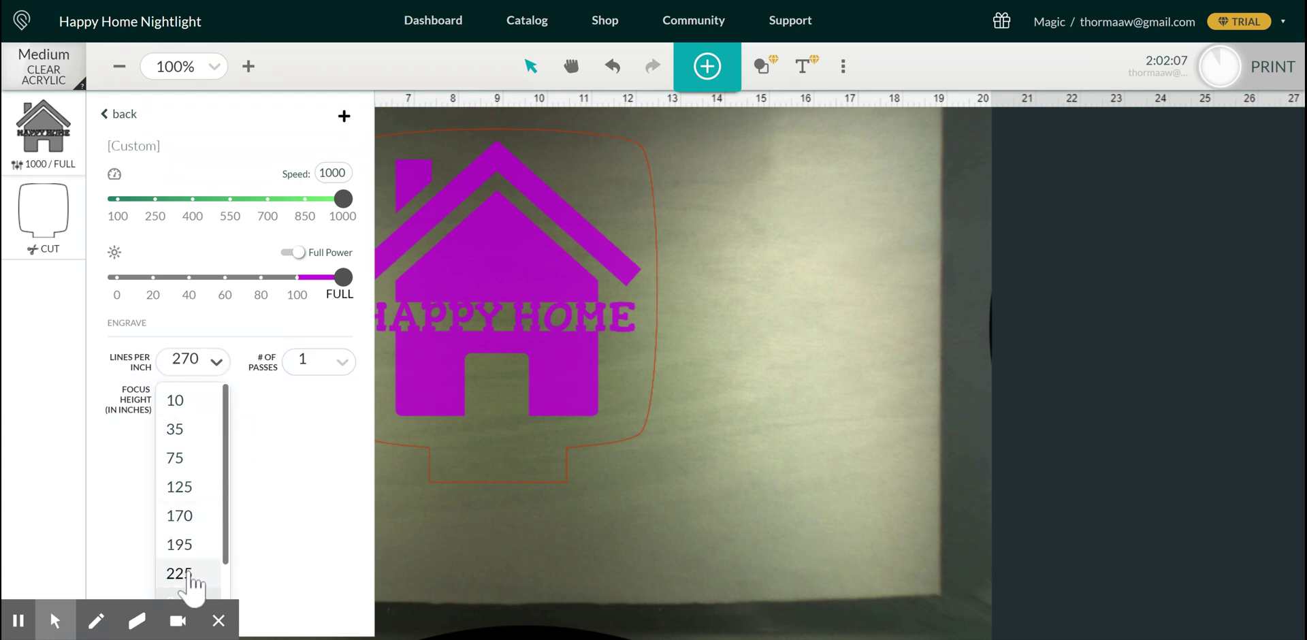
pyautogui.click(301, 510)
pyautogui.press('Tab')
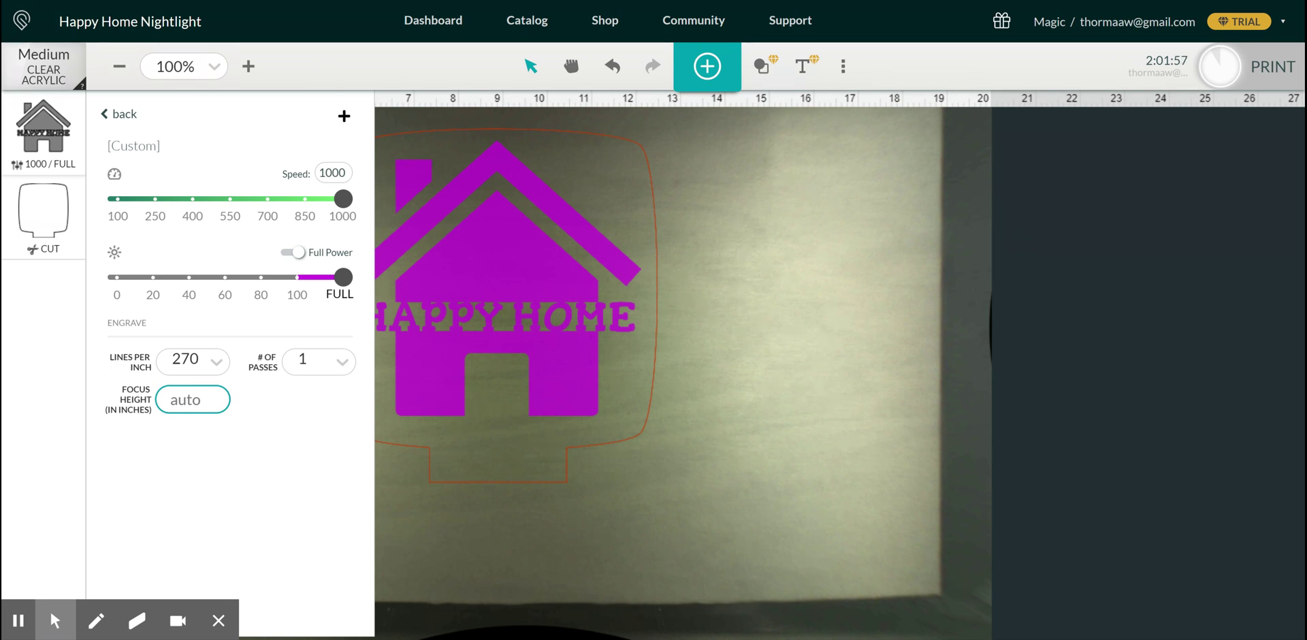
pyautogui.click(112, 168)
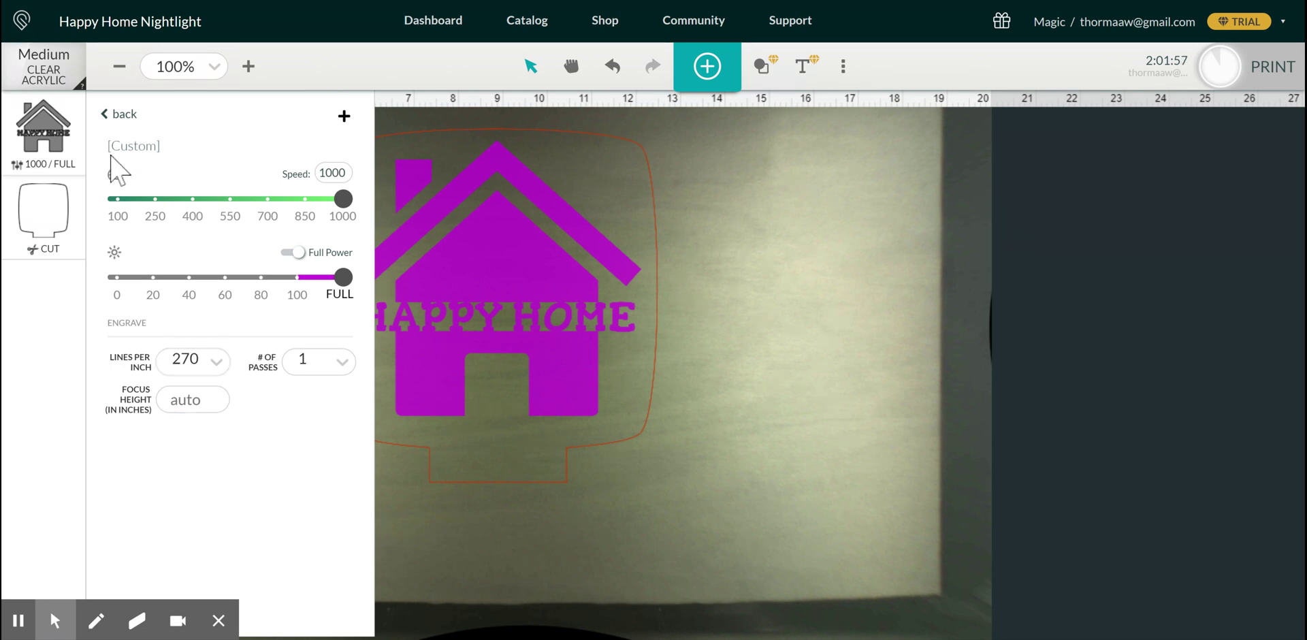
# Try the Draft, HD, Glass and Slate presets, then use custom Speed 1000, Power 1, 225 LPI.
pyautogui.click(128, 111)
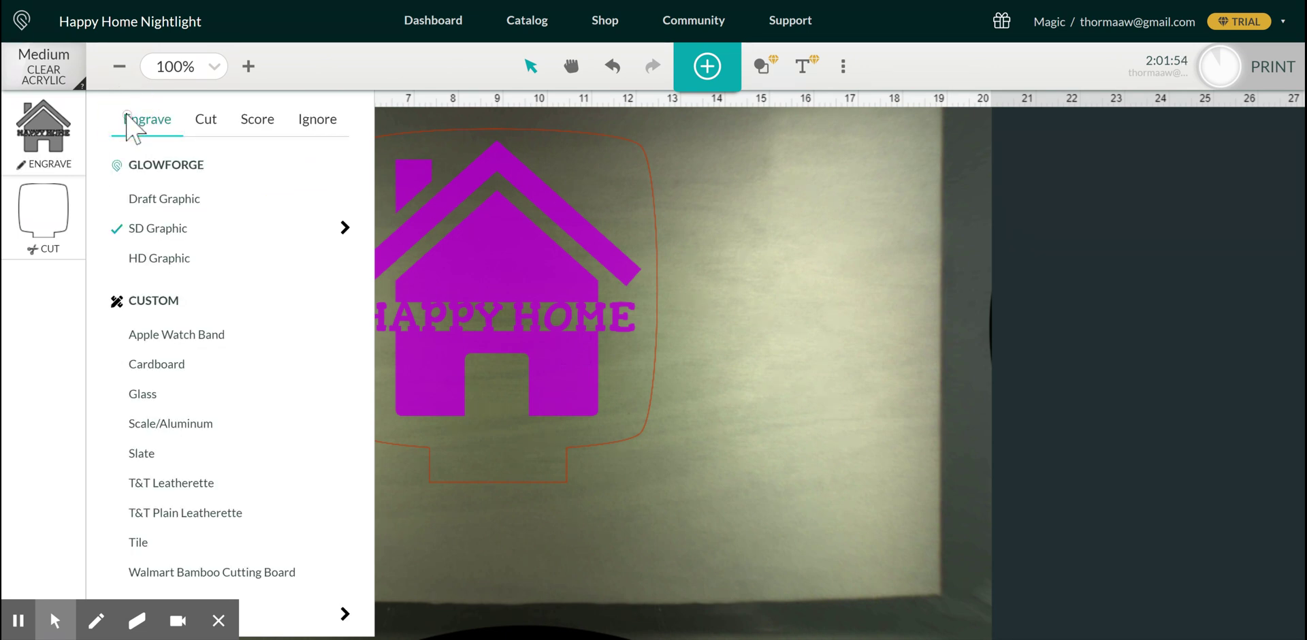
pyautogui.click(166, 201)
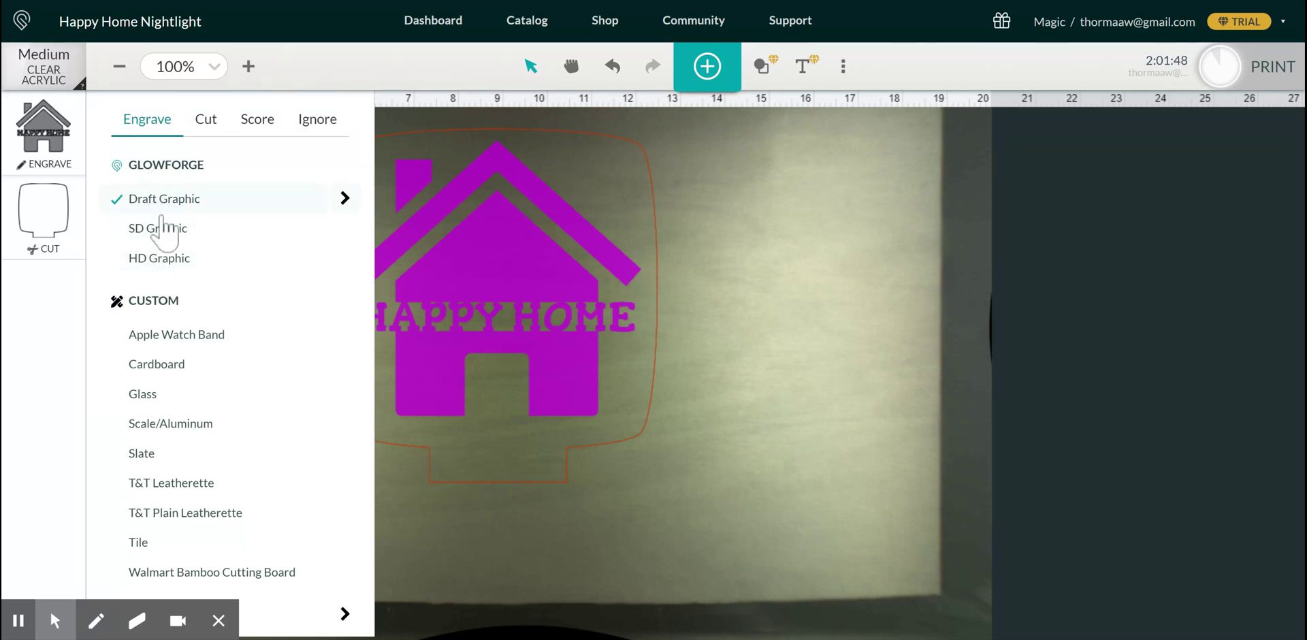
pyautogui.click(157, 267)
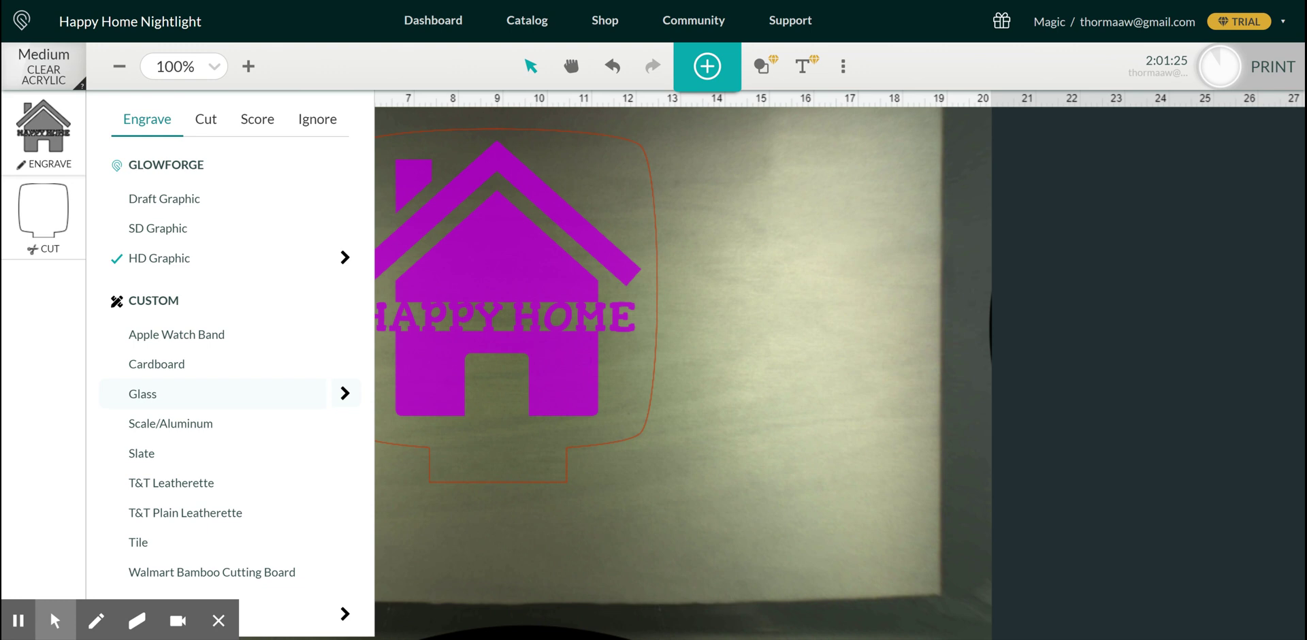
pyautogui.click(152, 398)
pyautogui.click(163, 480)
pyautogui.click(162, 451)
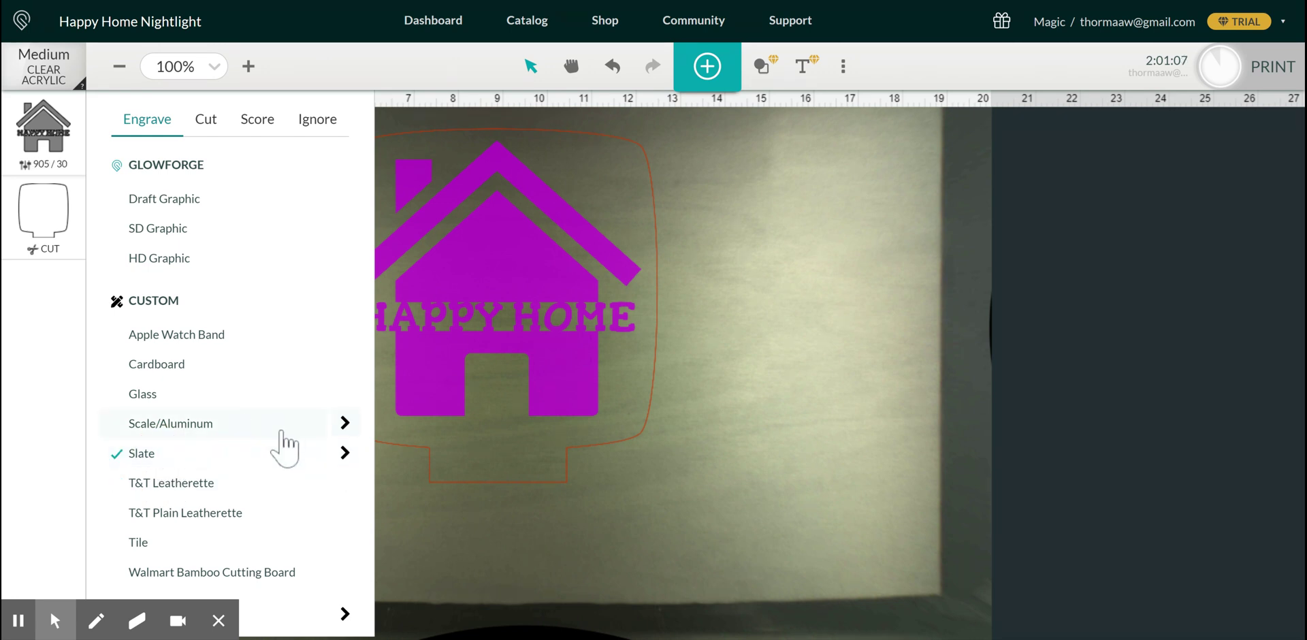
pyautogui.click(353, 625)
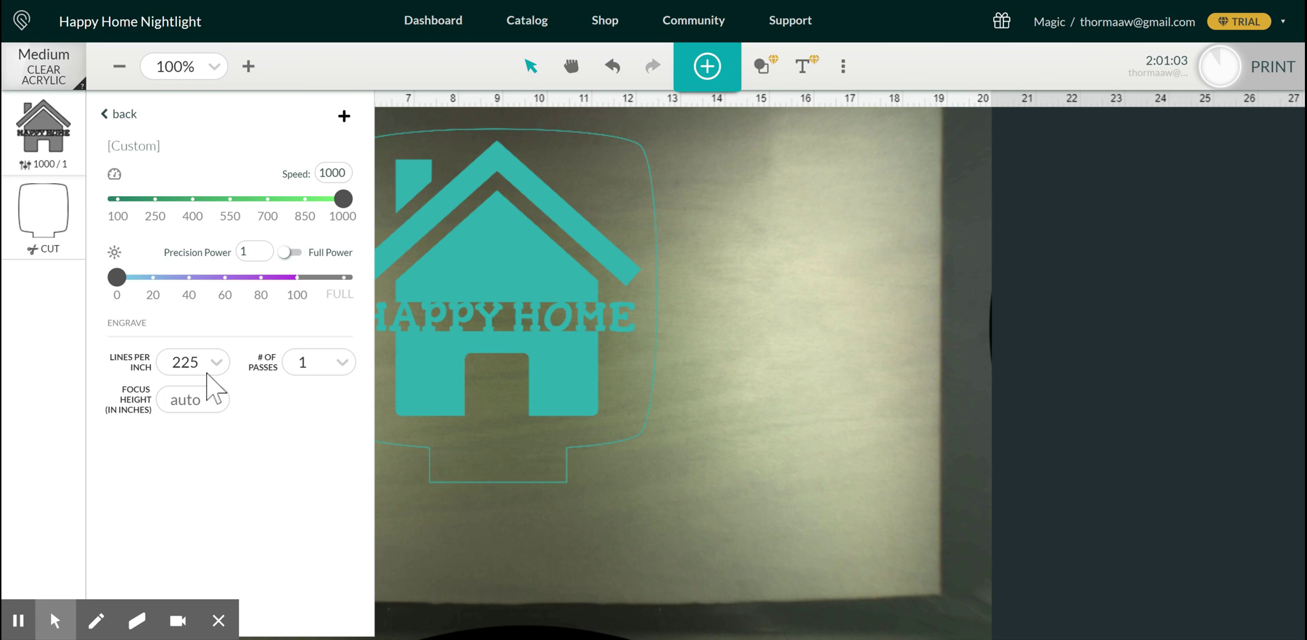
# Enter Precision Power 15, try speed 494, then settle on speed 1000 with full power.
pyautogui.click(257, 252)
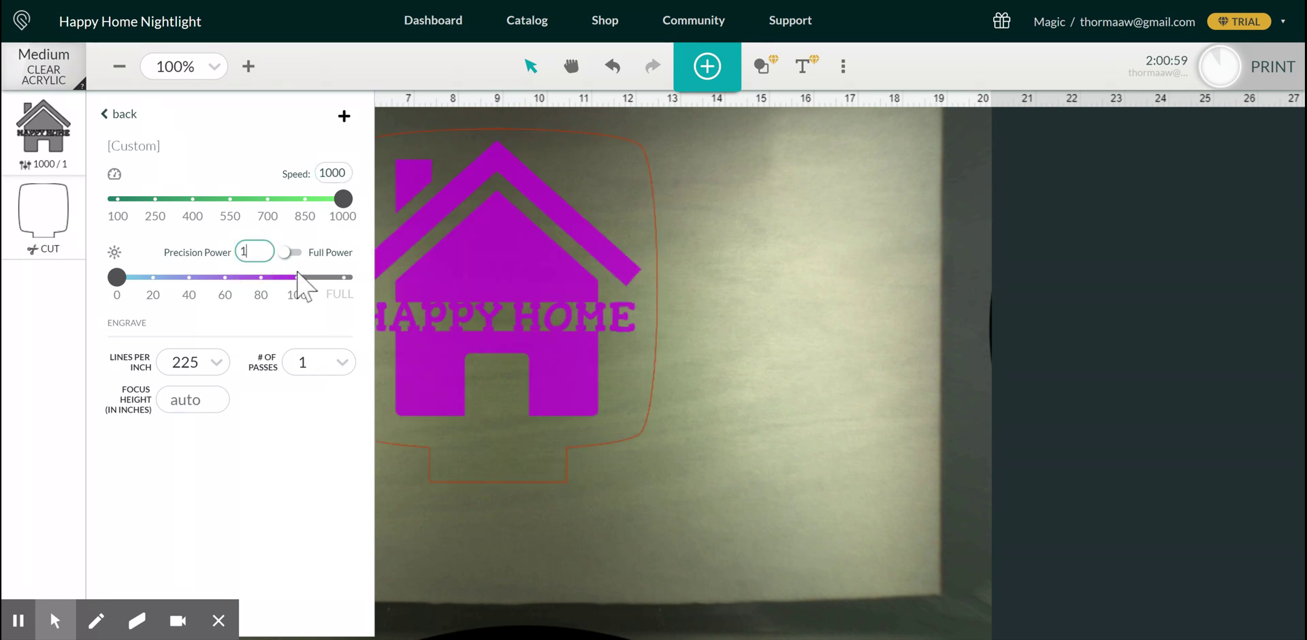
pyautogui.write('5')
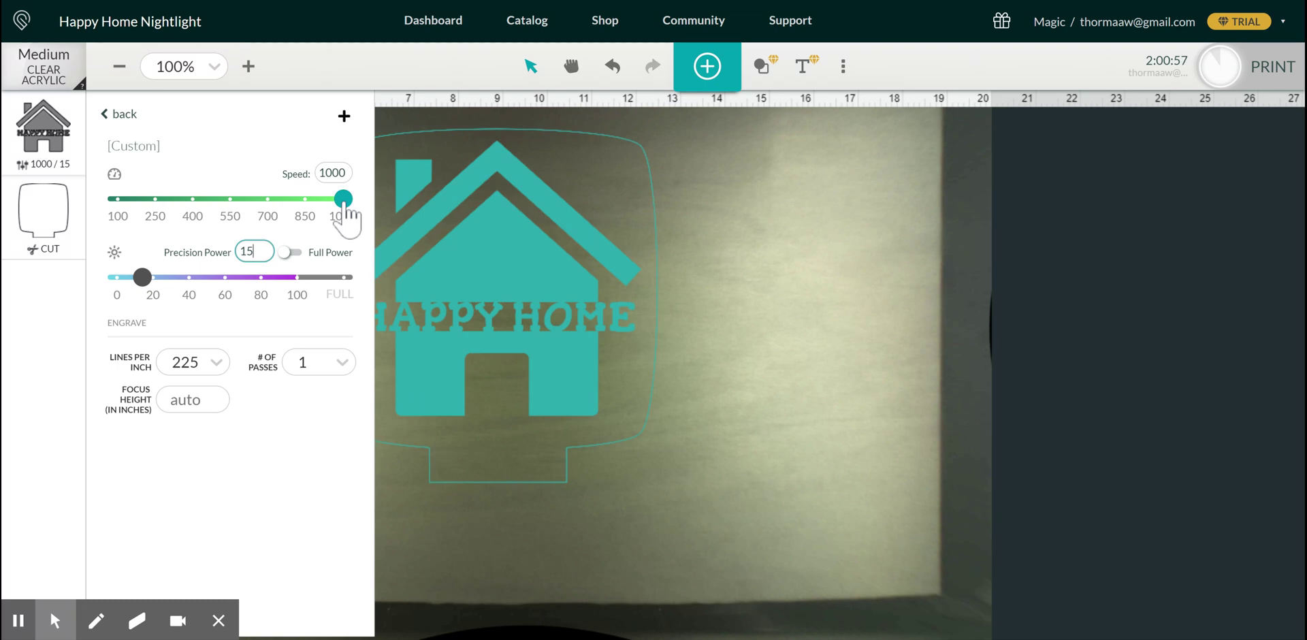
pyautogui.moveTo(344, 199); pyautogui.dragTo(216, 203)
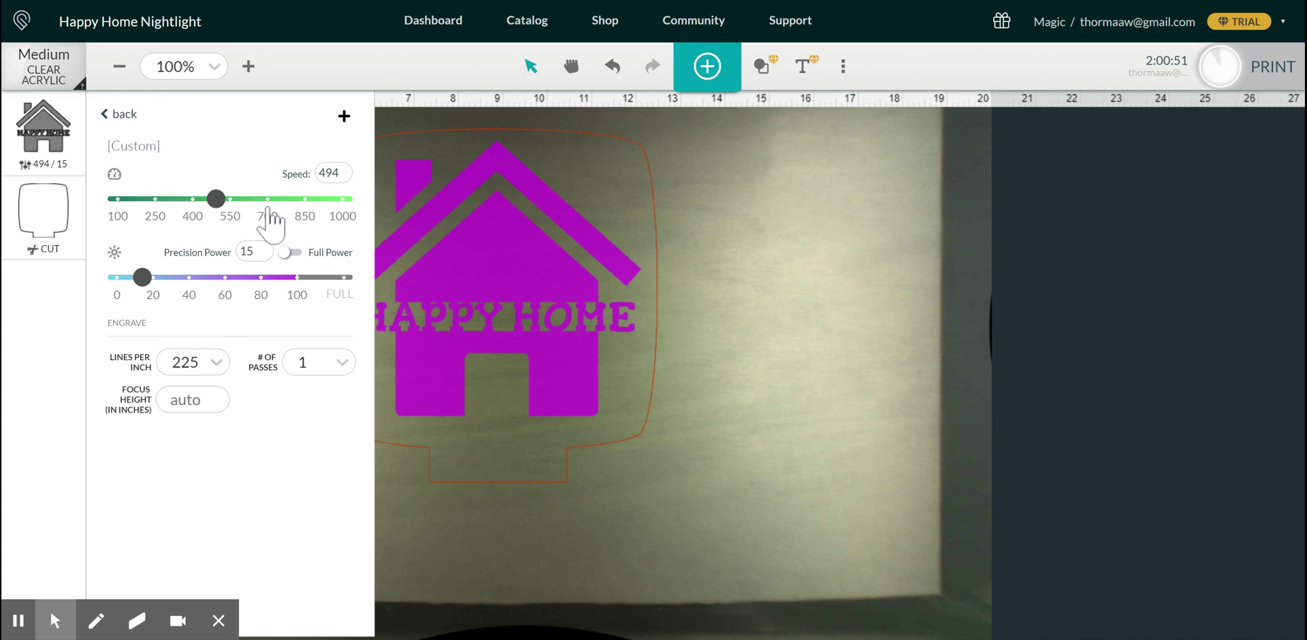
pyautogui.click(328, 172)
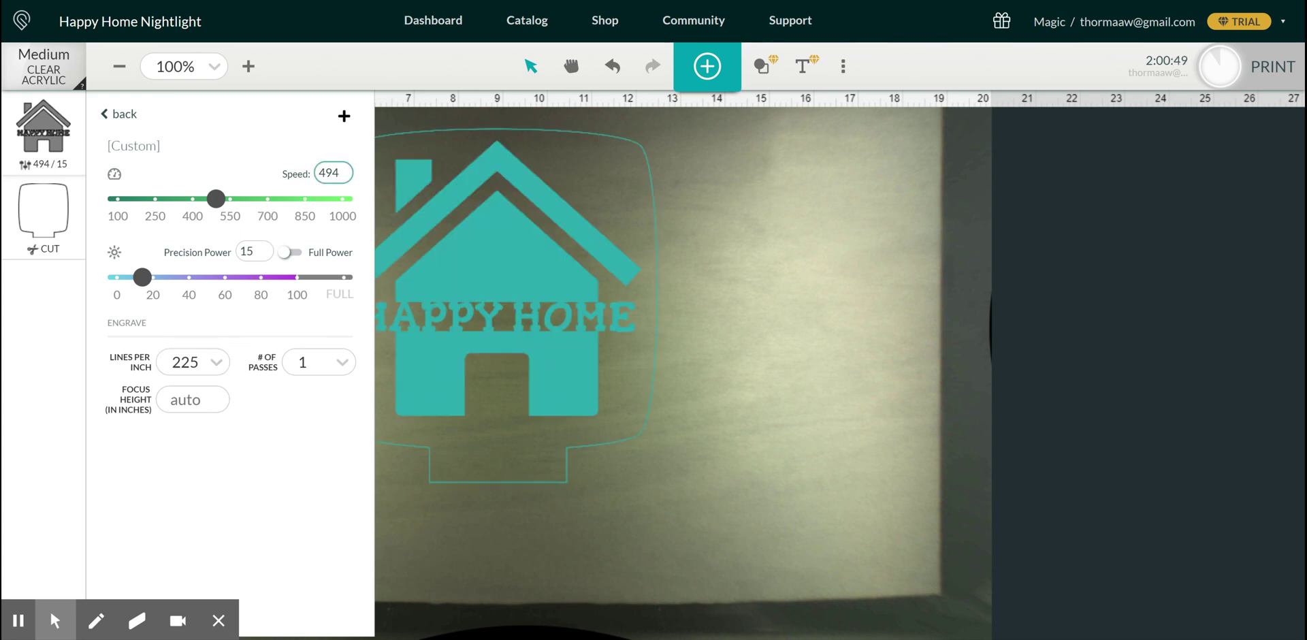
pyautogui.click(274, 211)
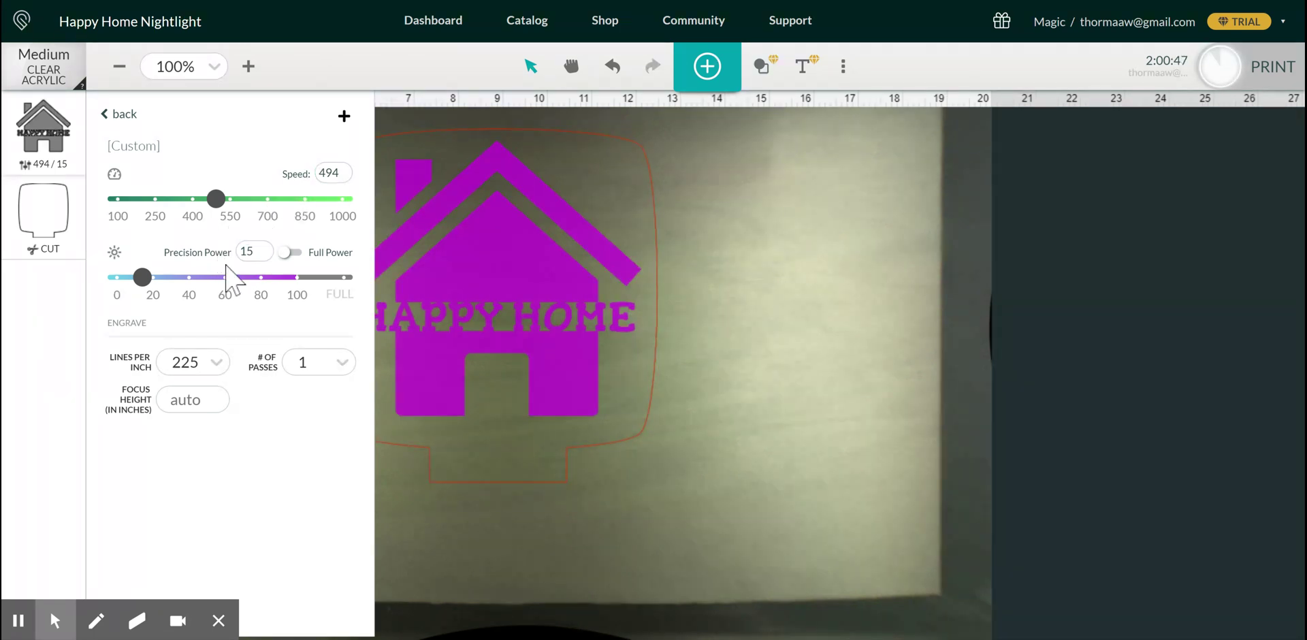
pyautogui.click(256, 256)
pyautogui.click(158, 303)
pyautogui.click(346, 203)
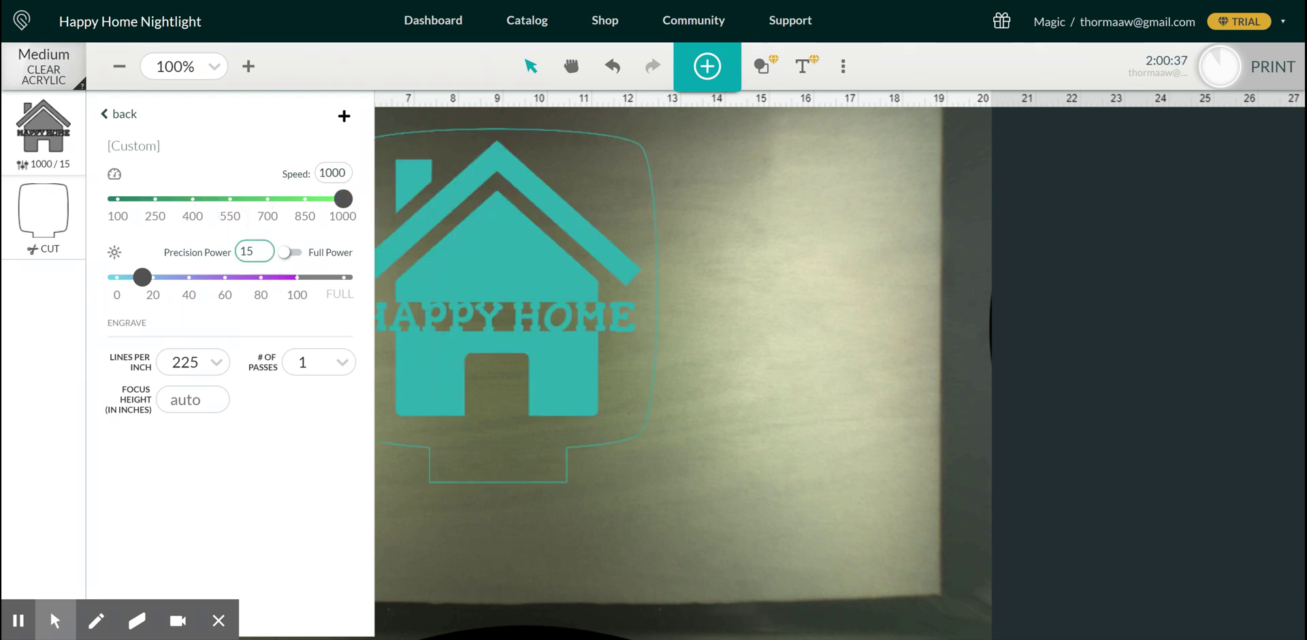
pyautogui.click(351, 279)
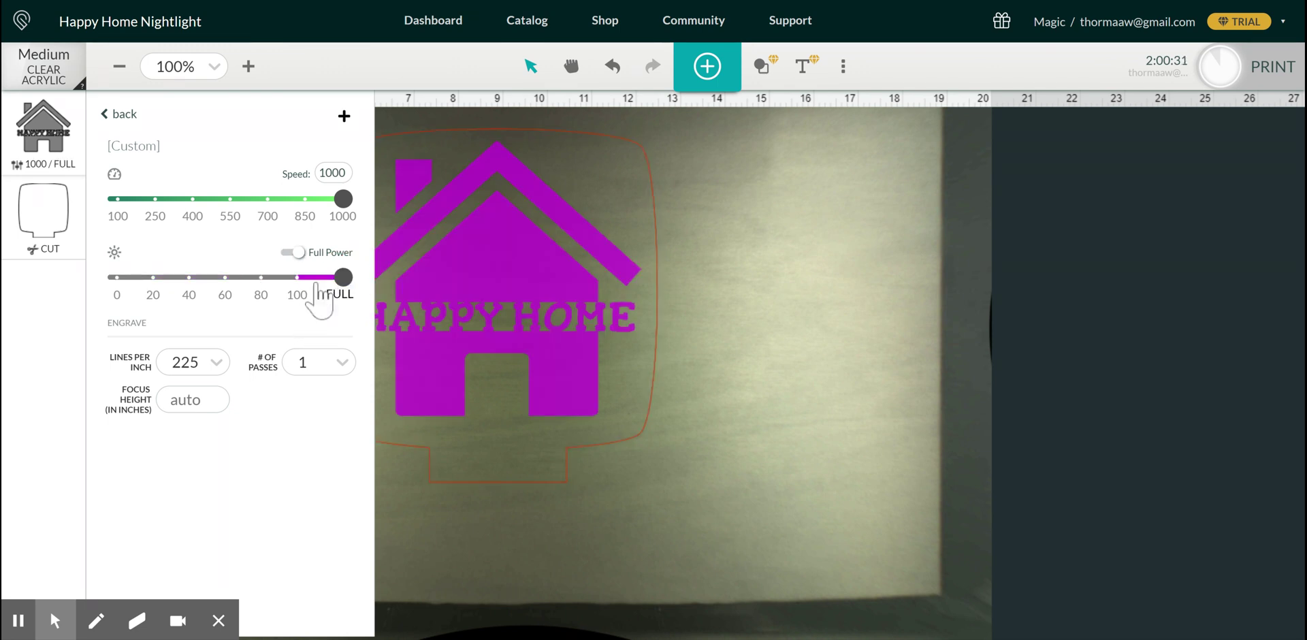
# Save the 1000 / FULL engrave settings as a new custom preset named 'Practice'.
pyautogui.click(344, 116)
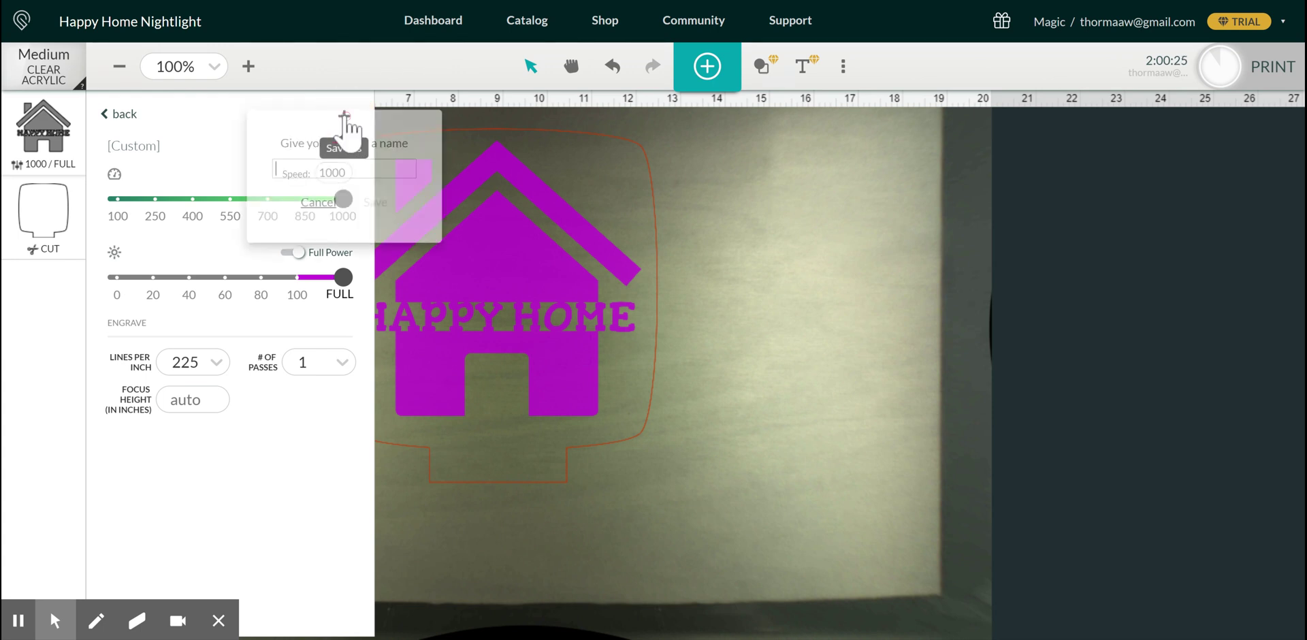
pyautogui.write('e')
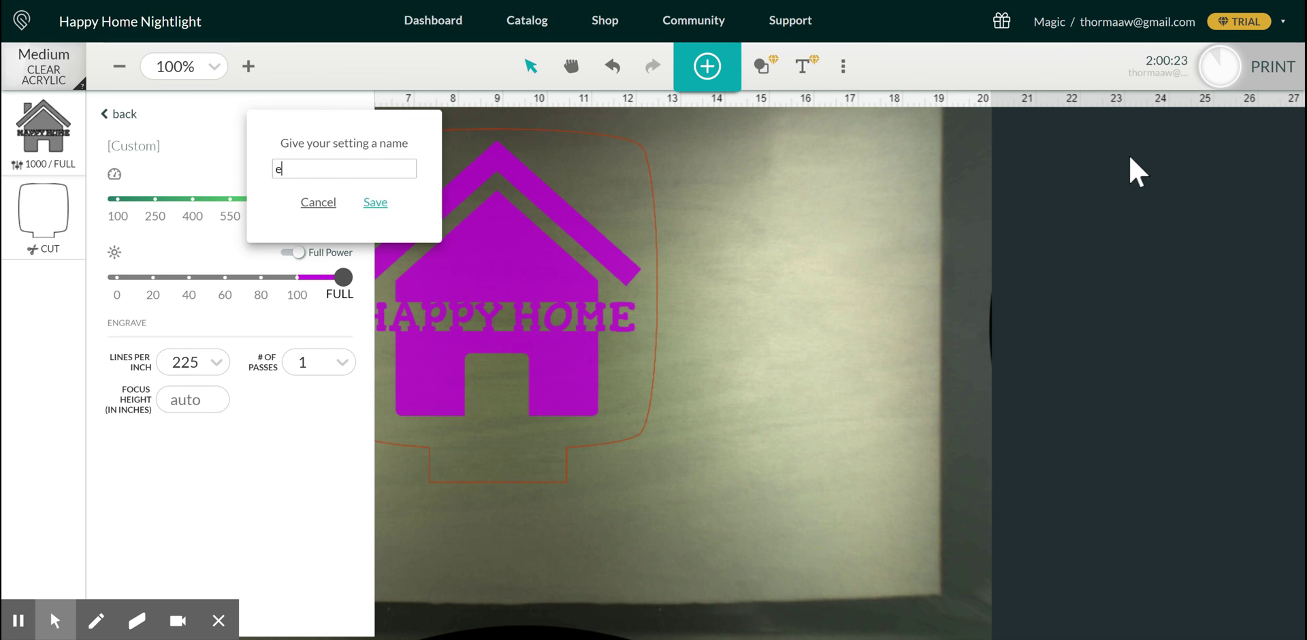
pyautogui.press('BackSpace')
pyautogui.press('BackSpace')
pyautogui.press('BackSpace')
pyautogui.press('BackSpace')
pyautogui.press('BackSpace')
pyautogui.click(375, 203)
pyautogui.click(60, 153)
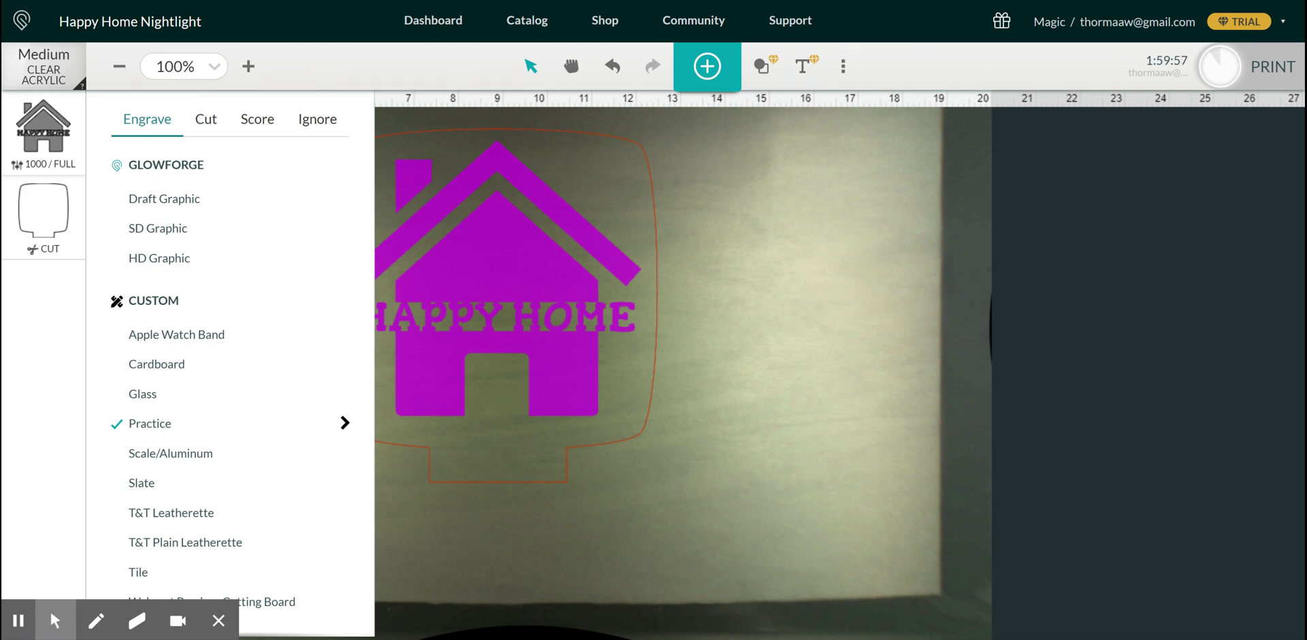
# Close the material settings panel to view the whole bed with the Happy Home design.
pyautogui.click(804, 283)
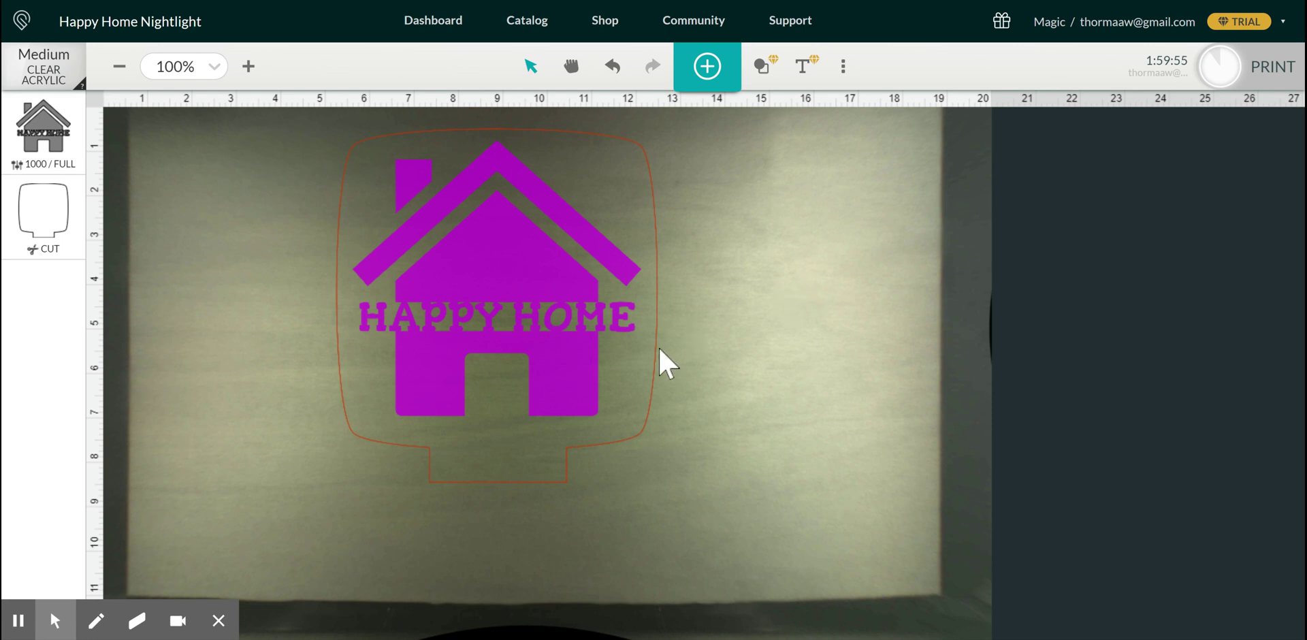